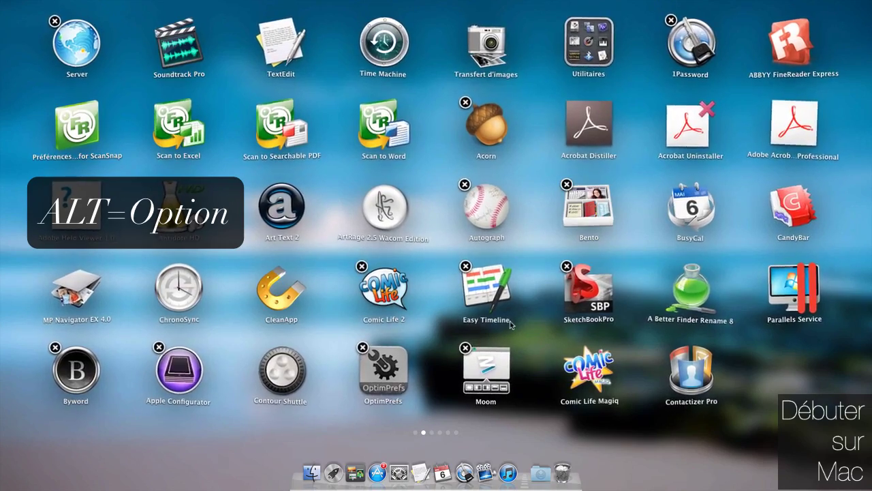
- Delete the OptimPrefs app from Launchpad, confirming with Supprimer, then leave deletion mode
{"action": "left_click", "coordinate": [363, 347]}
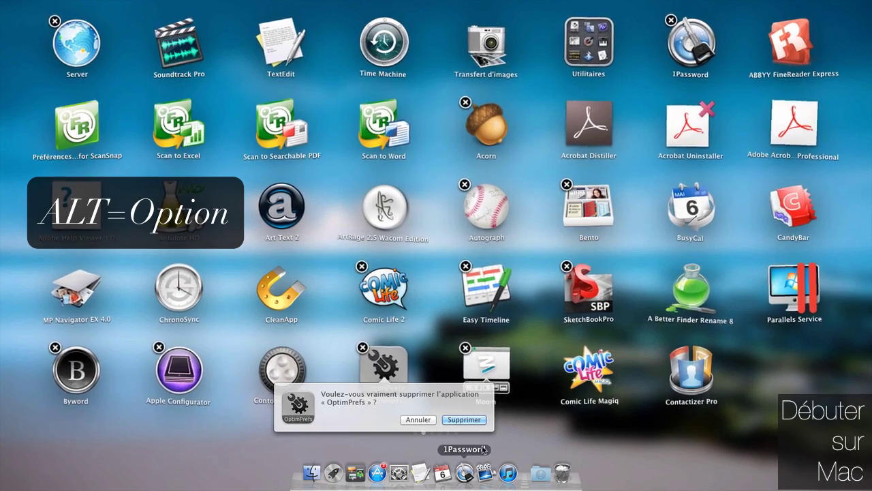
{"action": "left_click", "coordinate": [464, 419]}
{"action": "left_click", "coordinate": [649, 379]}
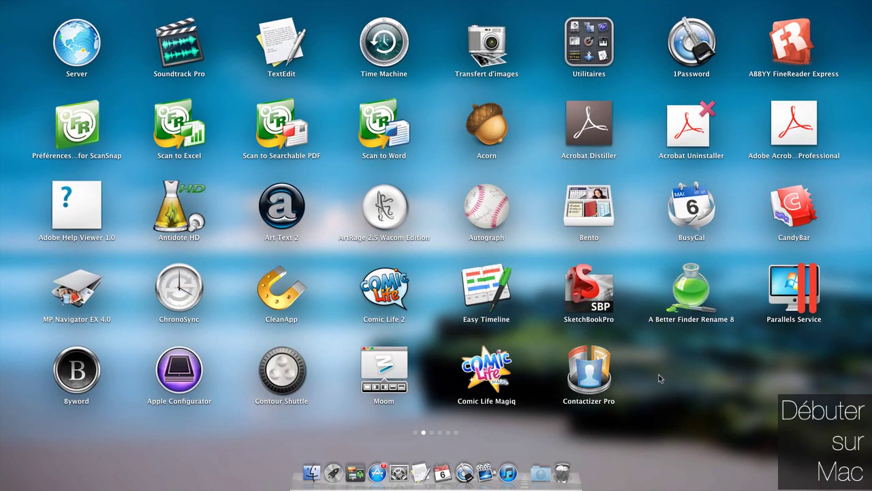
- Drop A Better Finder Rename 8 onto Bento to form a Productivité folder, then exit Launchpad
{"action": "key", "text": "alt"}
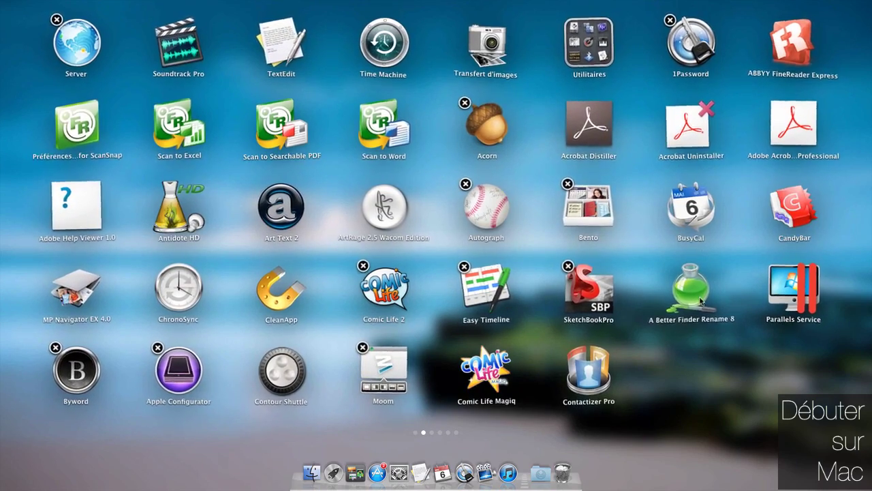
{"action": "mouse_move", "coordinate": [698, 297]}
{"action": "left_mouse_down"}
{"action": "mouse_move", "coordinate": [580, 271]}
{"action": "mouse_move", "coordinate": [481, 286]}
{"action": "mouse_move", "coordinate": [658, 289]}
{"action": "mouse_move", "coordinate": [682, 283]}
{"action": "mouse_move", "coordinate": [693, 293]}
{"action": "mouse_move", "coordinate": [586, 206]}
{"action": "mouse_move", "coordinate": [648, 264]}
{"action": "mouse_move", "coordinate": [538, 300]}
{"action": "left_mouse_up"}
{"action": "left_click", "coordinate": [610, 278]}
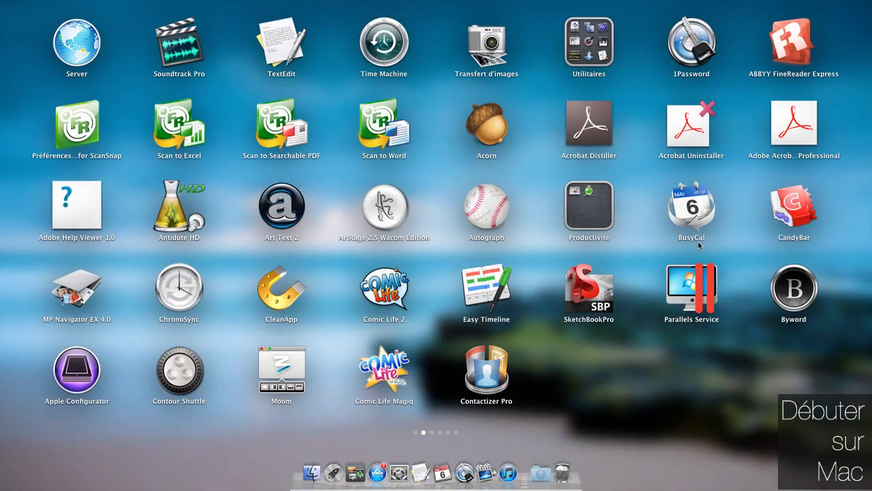
{"action": "left_click", "coordinate": [765, 197]}
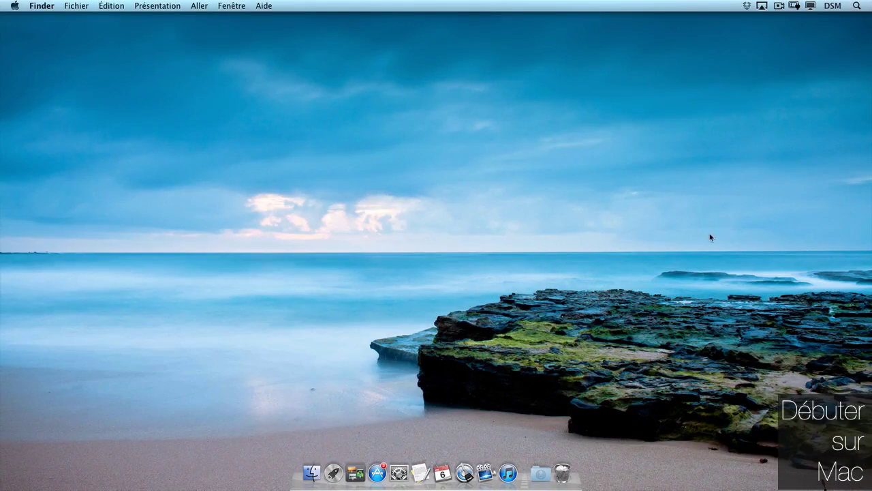
- Search the web for 'lauchpad control' and open the chaosspace.de Launchpad-Control result
{"action": "key", "text": "F4"}
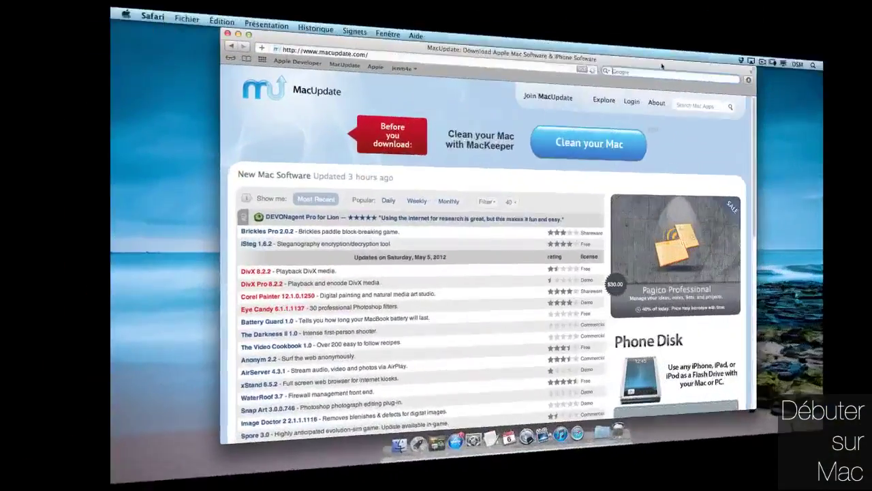
{"action": "type", "text": "lauch"}
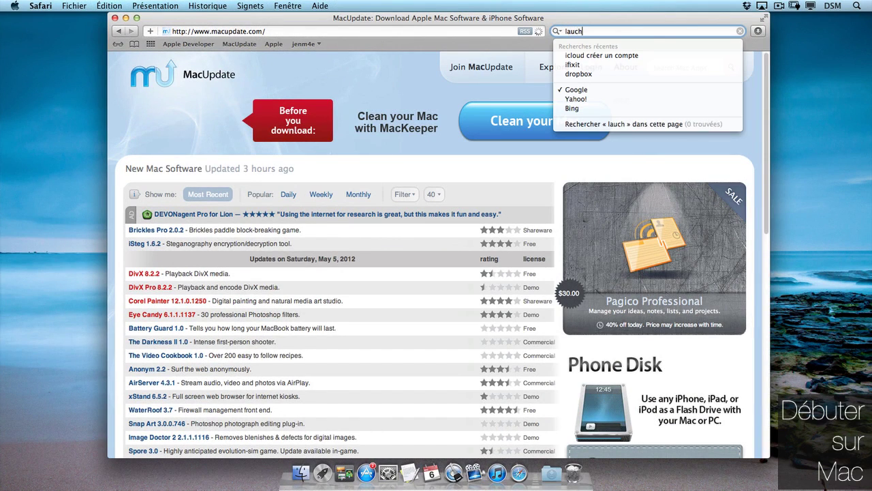
{"action": "type", "text": "pad control"}
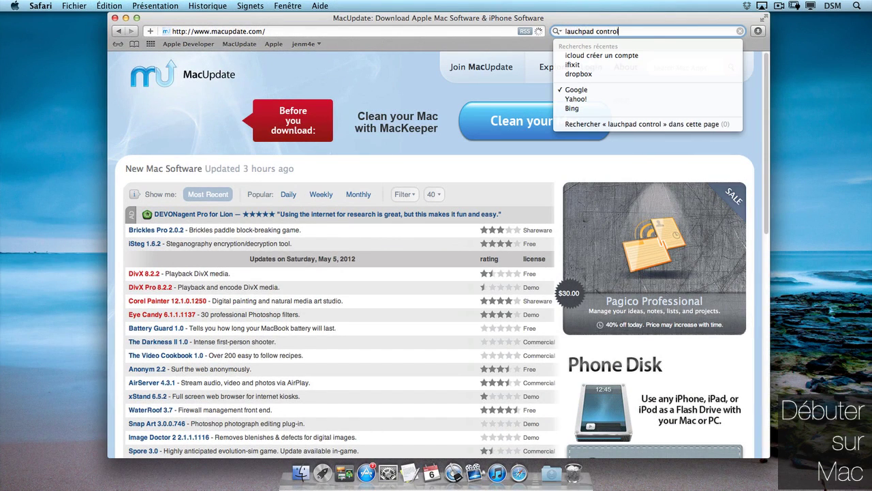
{"action": "key", "text": "Return"}
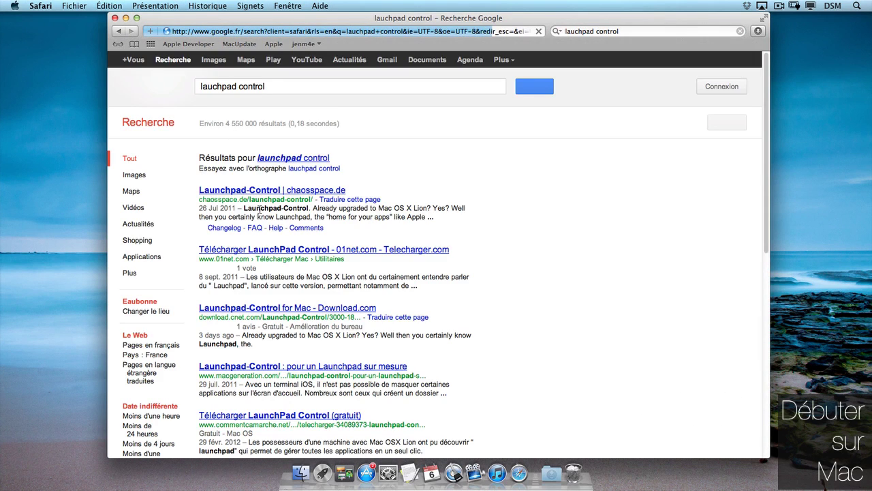
{"action": "left_click", "coordinate": [265, 193]}
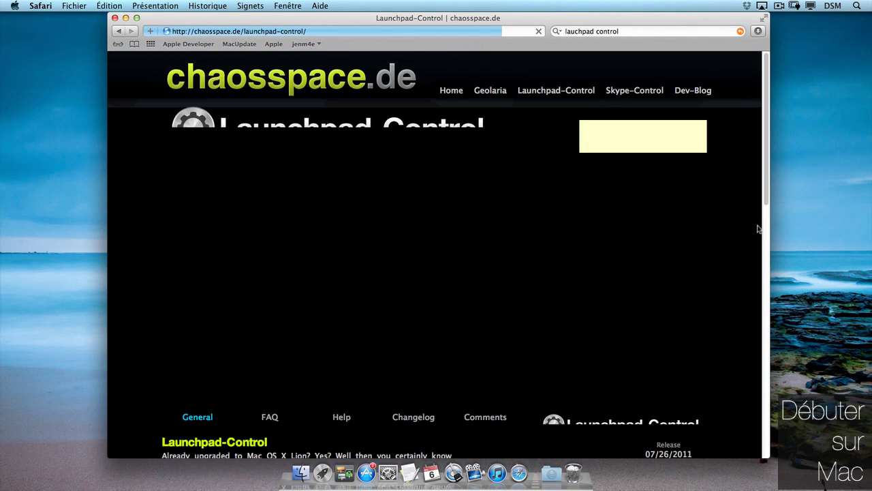
{"action": "scroll", "coordinate": [591, 374], "scroll_direction": "down", "scroll_amount": 3}
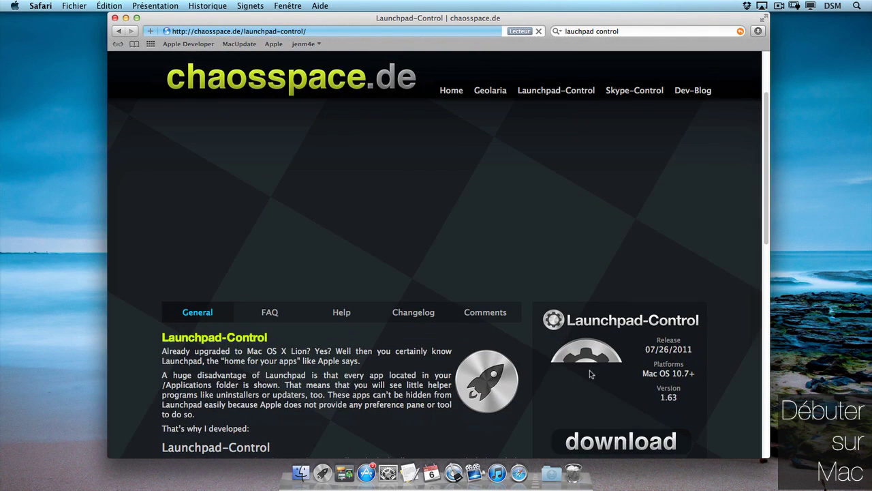
- Download Launchpad-Control and show it in Safari's Downloads list
{"action": "left_click", "coordinate": [594, 443]}
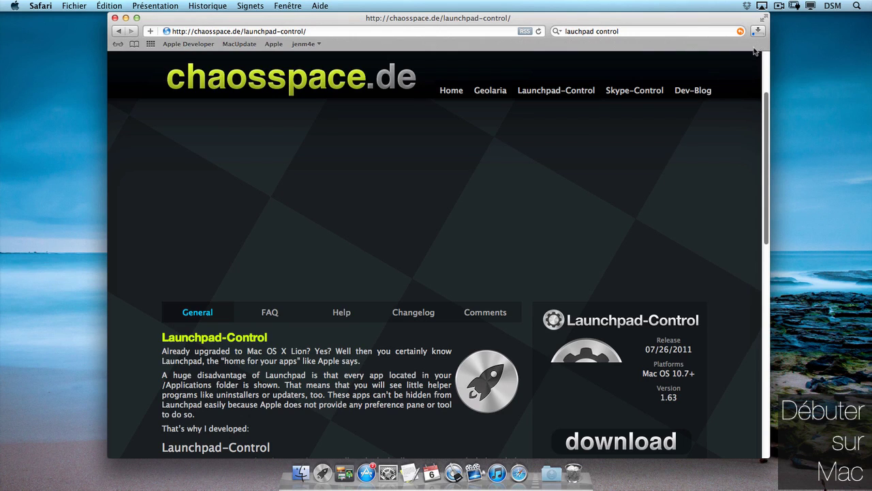
{"action": "left_click", "coordinate": [759, 34]}
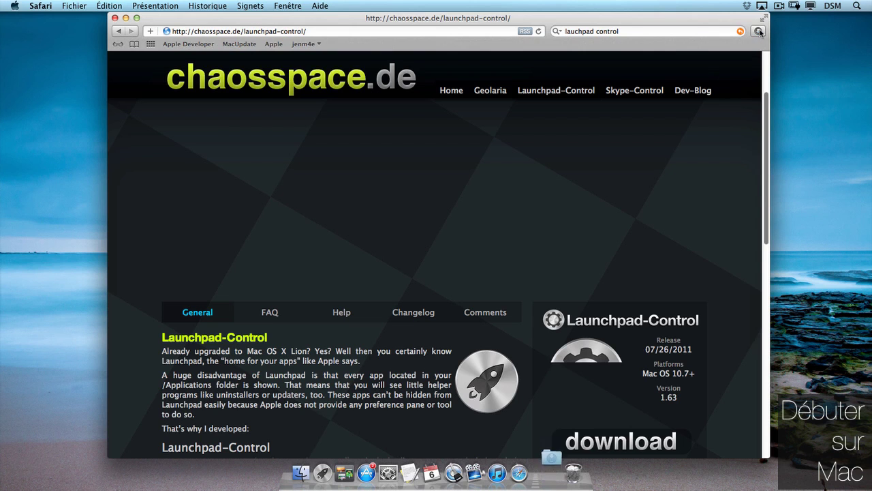
{"action": "left_click", "coordinate": [760, 31]}
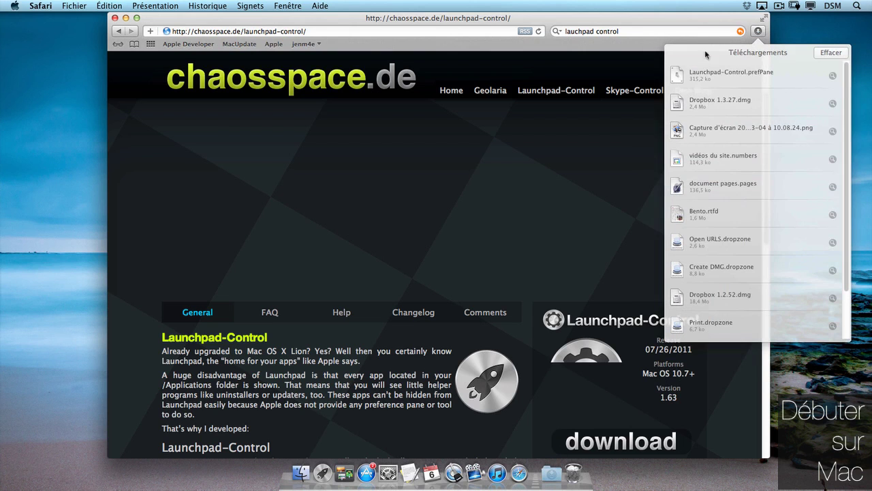
- Install Launchpad-Control.prefPane for this user only, opening it in System Preferences
{"action": "double_click", "coordinate": [685, 76]}
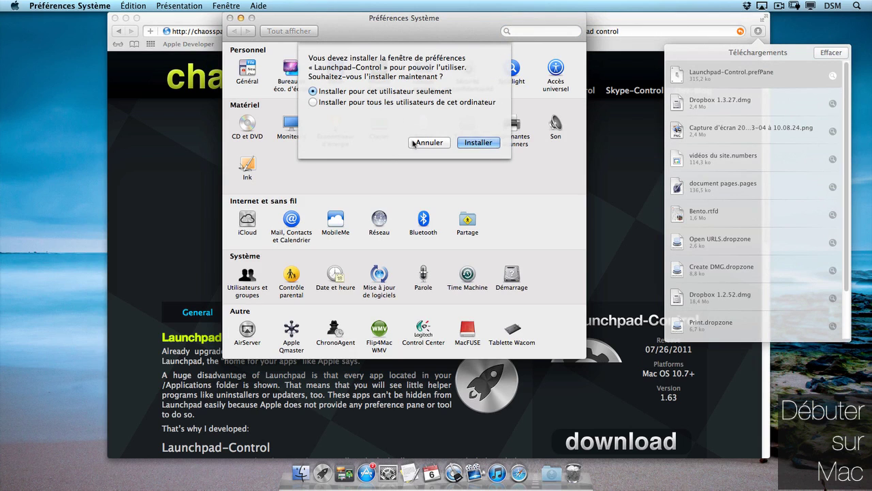
{"action": "left_click", "coordinate": [478, 142]}
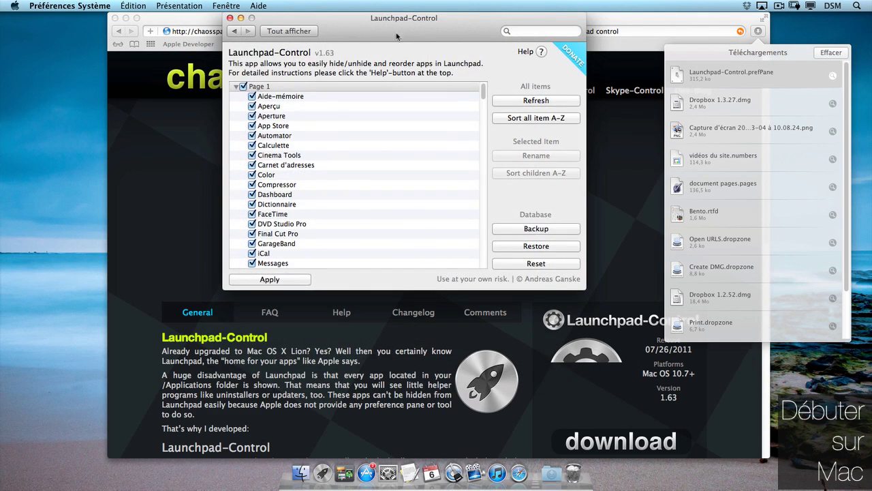
{"action": "left_click_drag", "start_coordinate": [404, 26], "coordinate": [417, 26]}
- Move Safari aside and sort all Launchpad items A-Z in Launchpad-Control
{"action": "left_click", "coordinate": [126, 18]}
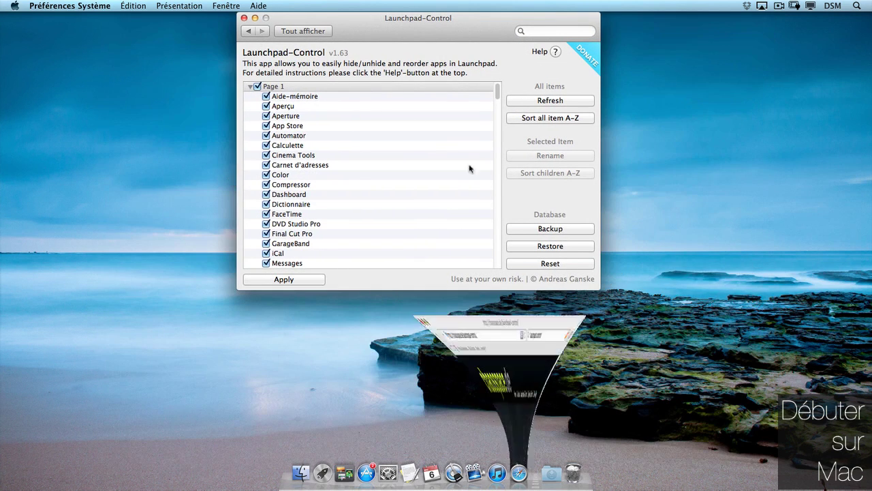
{"action": "mouse_move", "coordinate": [498, 92]}
{"action": "left_mouse_down"}
{"action": "mouse_move", "coordinate": [498, 189]}
{"action": "mouse_move", "coordinate": [497, 87]}
{"action": "left_mouse_up"}
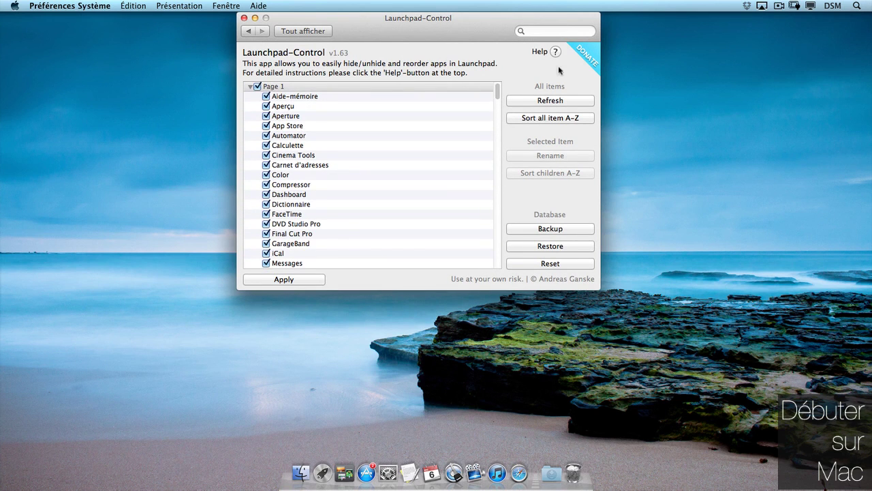
{"action": "left_click", "coordinate": [553, 119]}
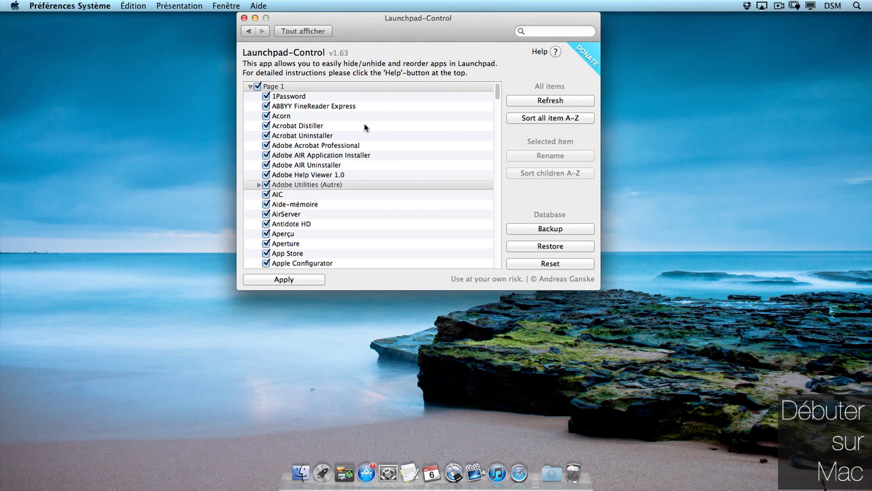
- Back up the Launchpad layout as launchpad.lcb on the desktop
{"action": "left_click", "coordinate": [549, 231]}
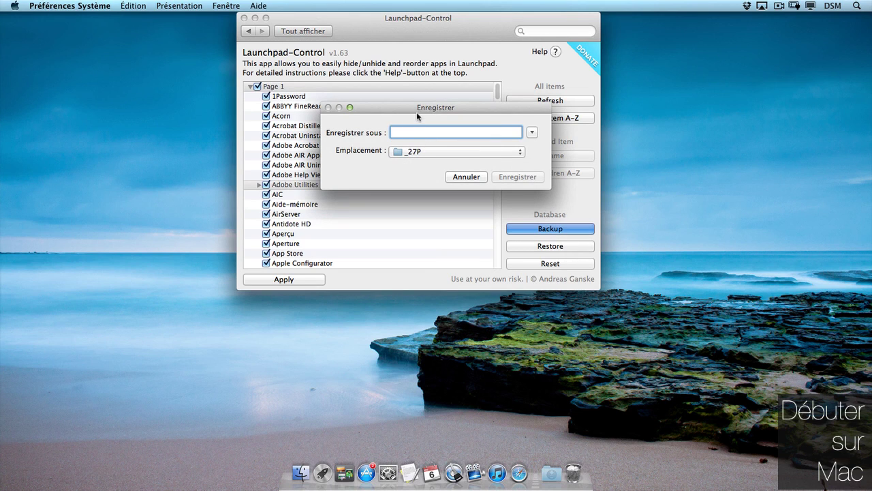
{"action": "type", "text": "launchpad"}
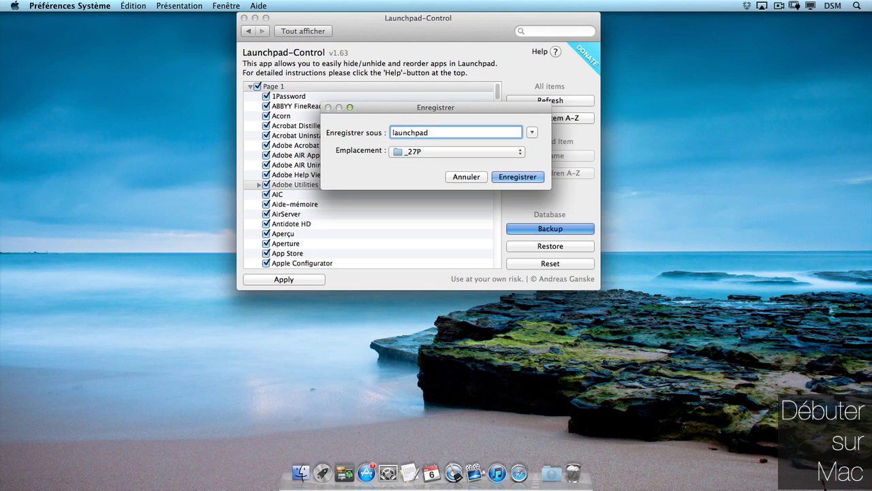
{"action": "key", "text": "super+d"}
{"action": "left_click", "coordinate": [519, 177]}
{"action": "left_click", "coordinate": [520, 170]}
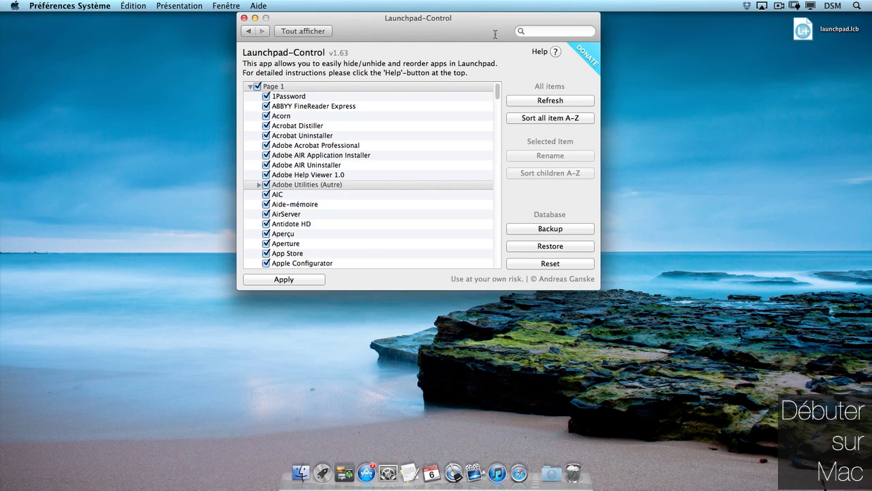
- Hide Acrobat Distiller, Acrobat Uninstaller, the Adobe AIR installer/uninstaller and Adobe Help Viewer, authorising with the account password
{"action": "left_click", "coordinate": [267, 126]}
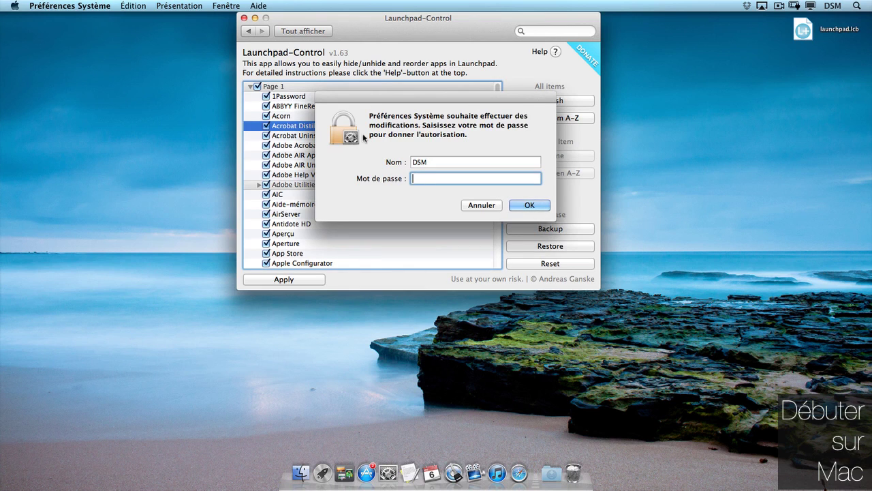
{"action": "key", "text": "Return"}
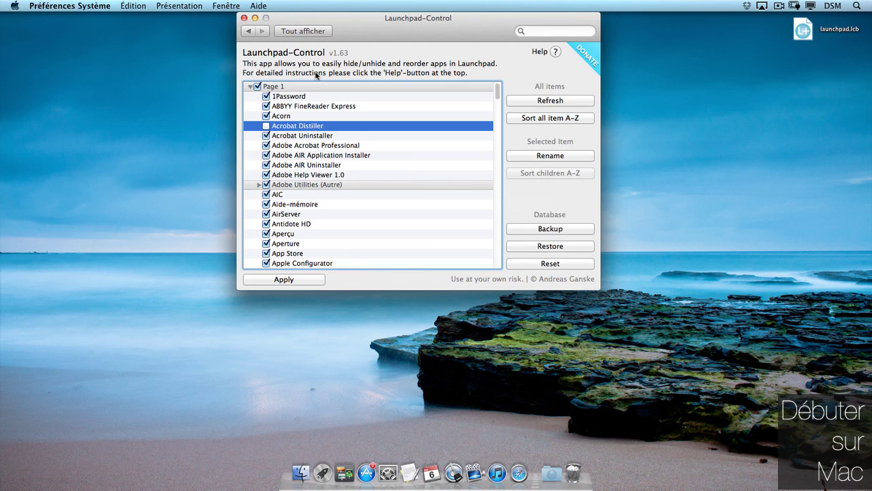
{"action": "left_click", "coordinate": [267, 136]}
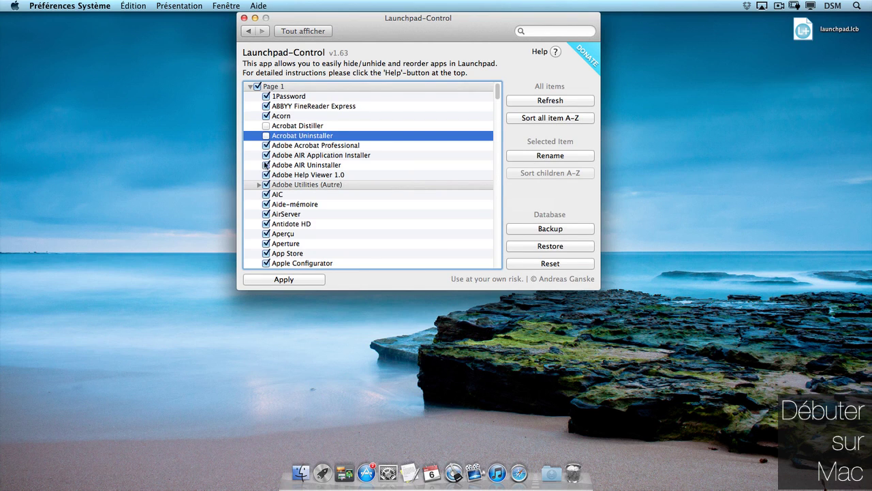
{"action": "left_click", "coordinate": [266, 156]}
{"action": "left_click", "coordinate": [266, 165]}
{"action": "left_click", "coordinate": [266, 175]}
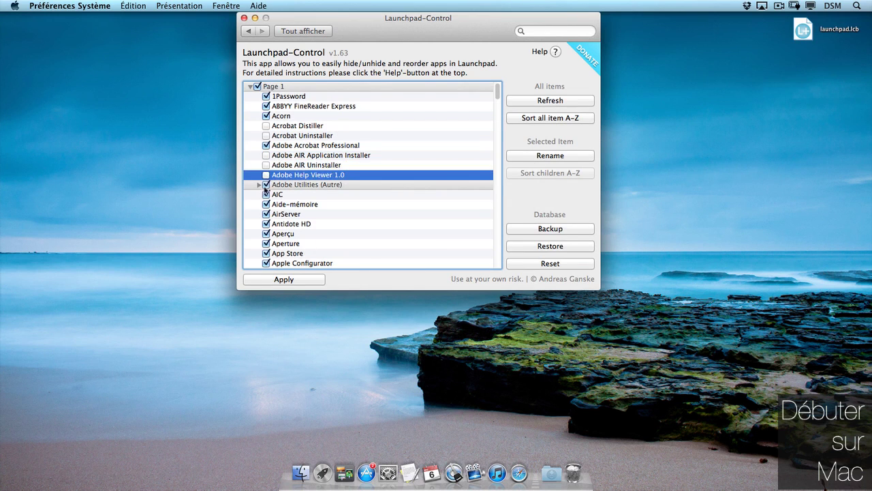
- Hide the Adobe Utilities (Autre) folder, then apply the alphabetical order to Launchpad
{"action": "left_click", "coordinate": [266, 185]}
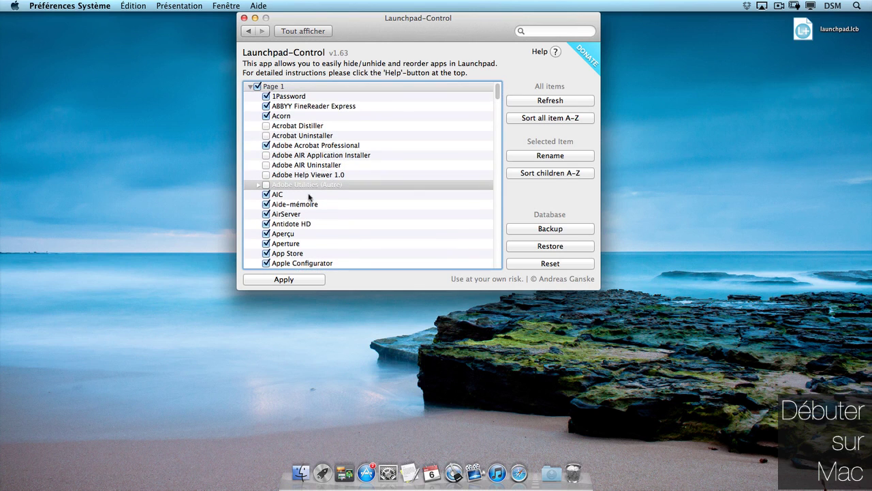
{"action": "left_click", "coordinate": [258, 185]}
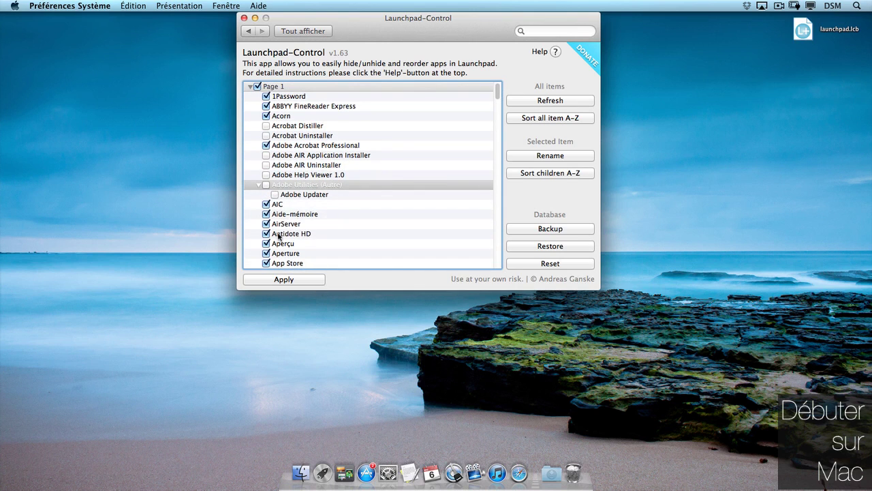
{"action": "left_click", "coordinate": [259, 186]}
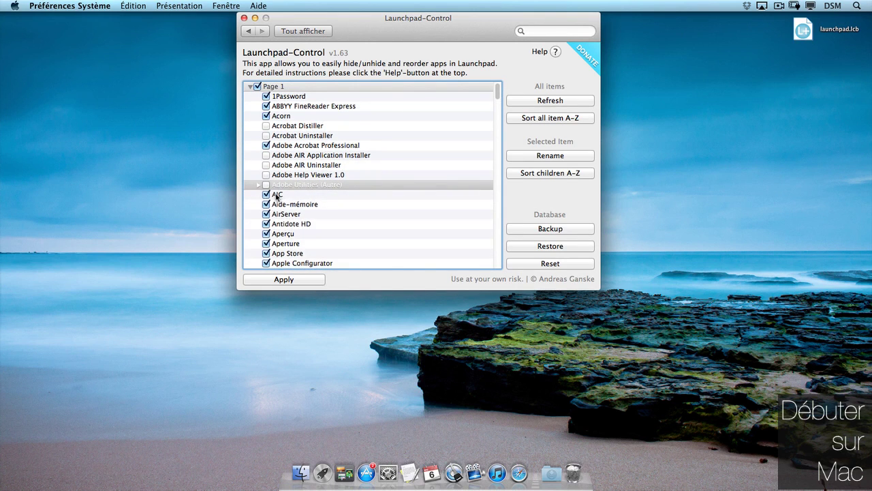
{"action": "scroll", "coordinate": [496, 102], "scroll_direction": "down", "scroll_amount": 3}
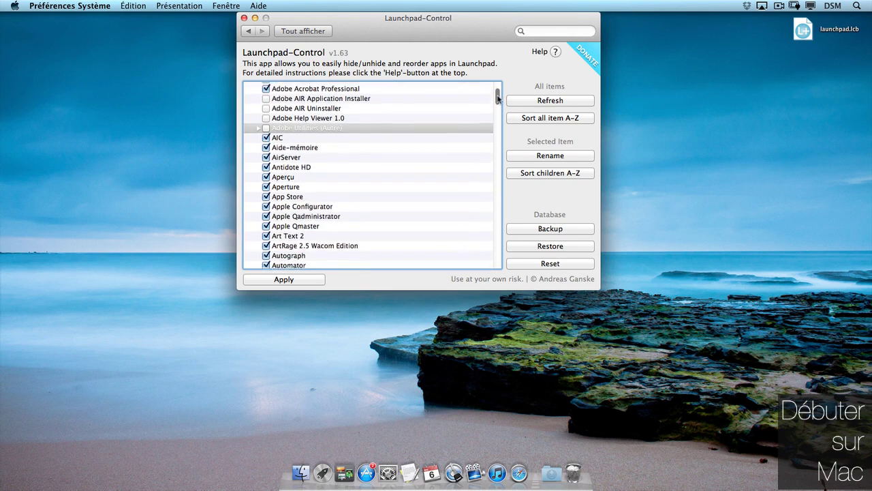
{"action": "scroll", "coordinate": [497, 92], "scroll_direction": "up", "scroll_amount": 3}
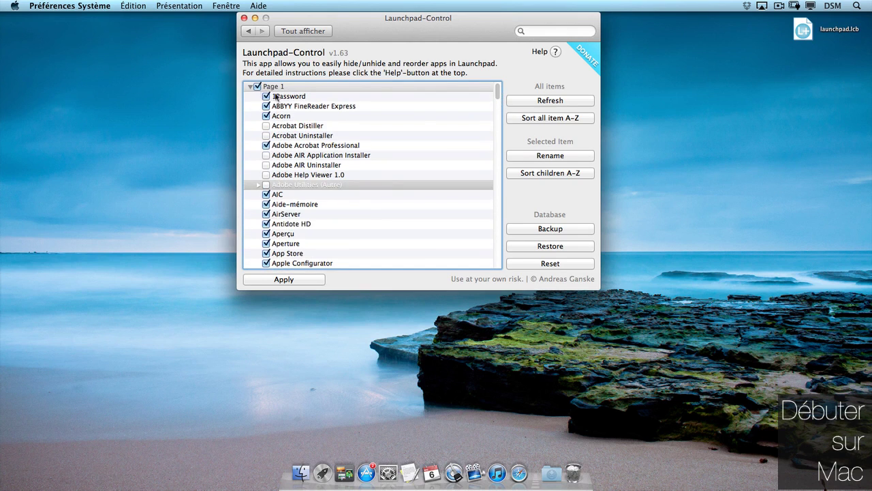
{"action": "scroll", "coordinate": [377, 200], "scroll_direction": "down", "scroll_amount": 7}
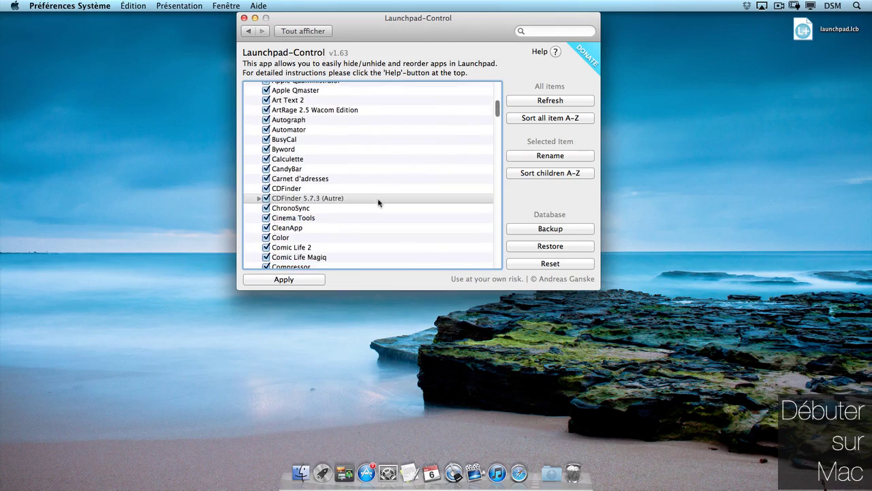
{"action": "left_click", "coordinate": [282, 280]}
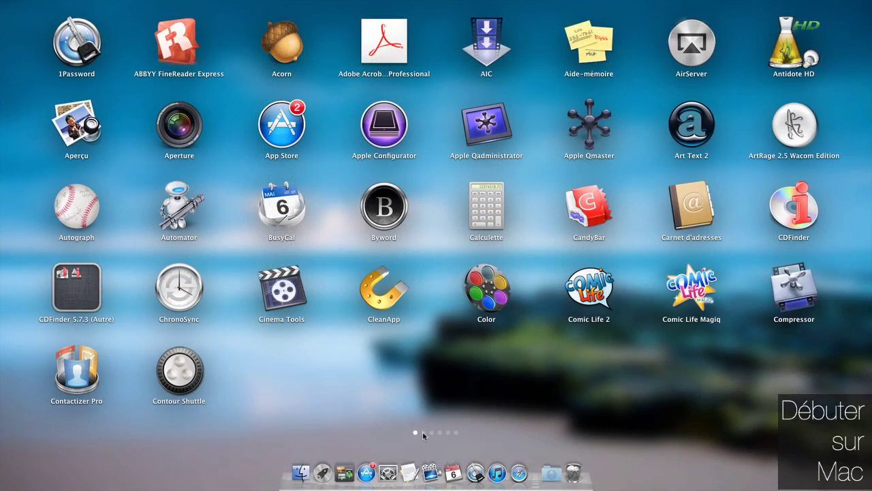
- Browse Launchpad pages 2, 1 and 3 to check the sorting, then close Launchpad
{"action": "left_click", "coordinate": [423, 432]}
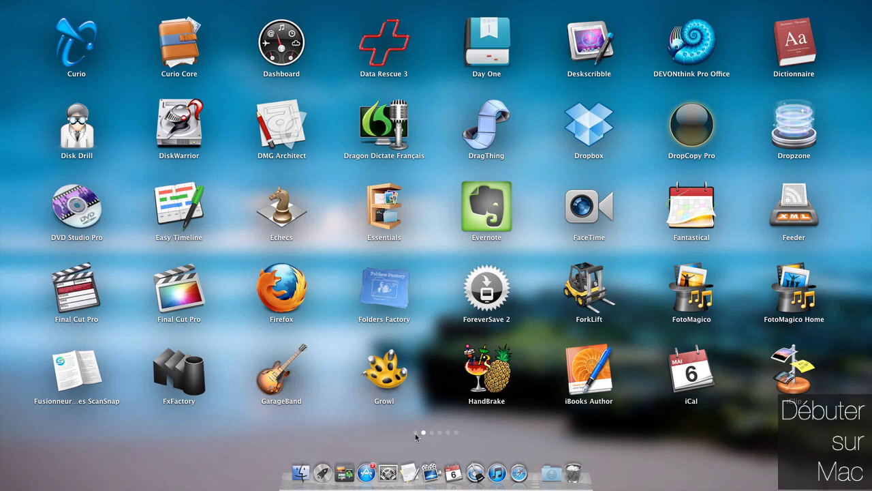
{"action": "left_click", "coordinate": [416, 432]}
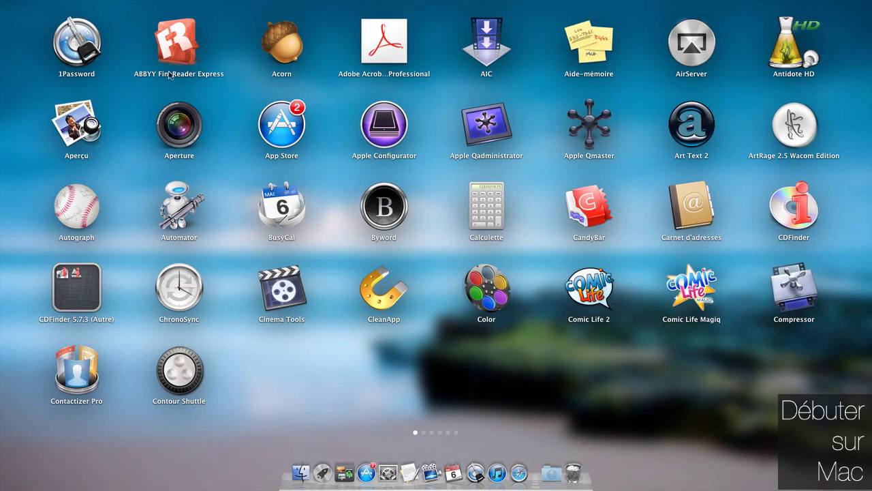
{"action": "left_click", "coordinate": [432, 433]}
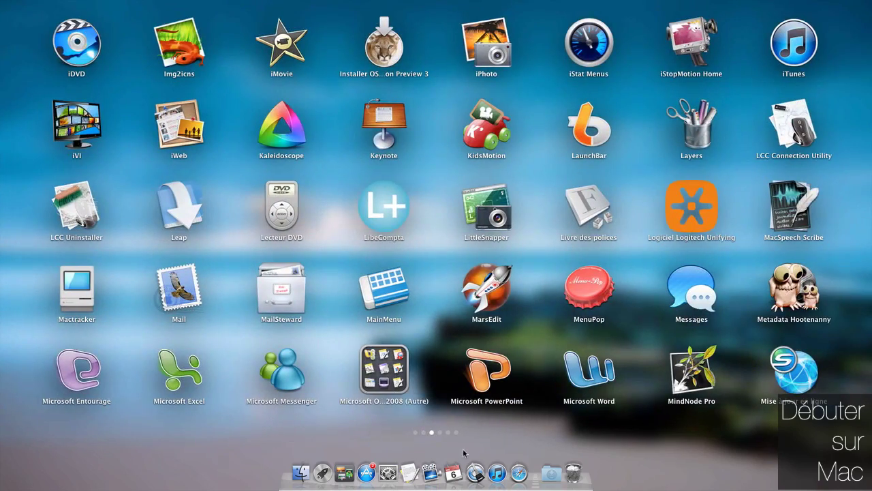
{"action": "left_click", "coordinate": [459, 440]}
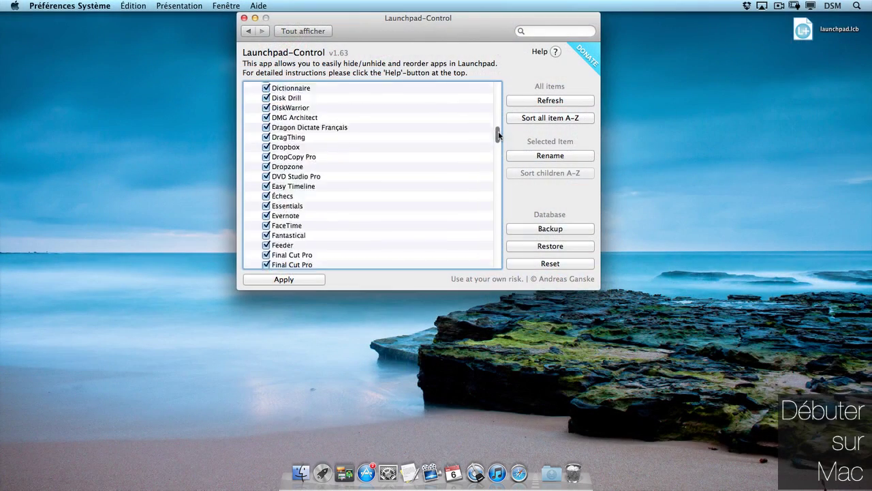
{"action": "mouse_move", "coordinate": [498, 133]}
{"action": "left_mouse_down"}
{"action": "mouse_move", "coordinate": [497, 109]}
{"action": "mouse_move", "coordinate": [497, 121]}
{"action": "left_mouse_up"}
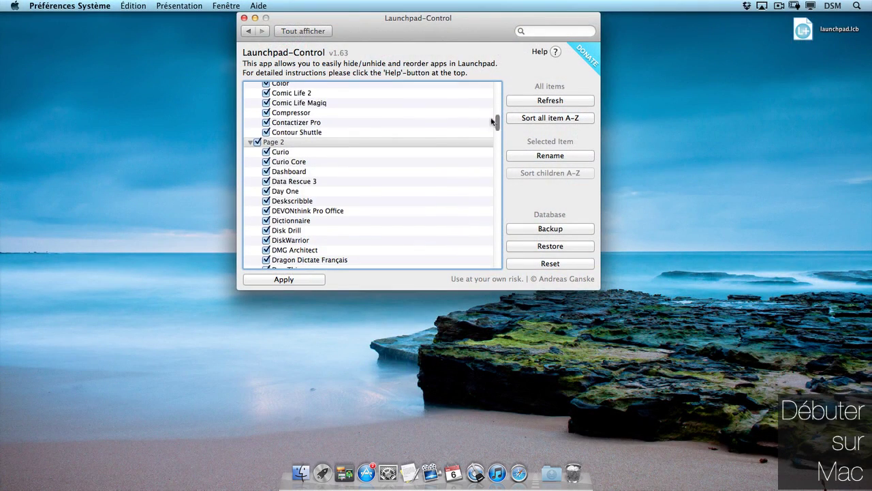
{"action": "left_click", "coordinate": [257, 142]}
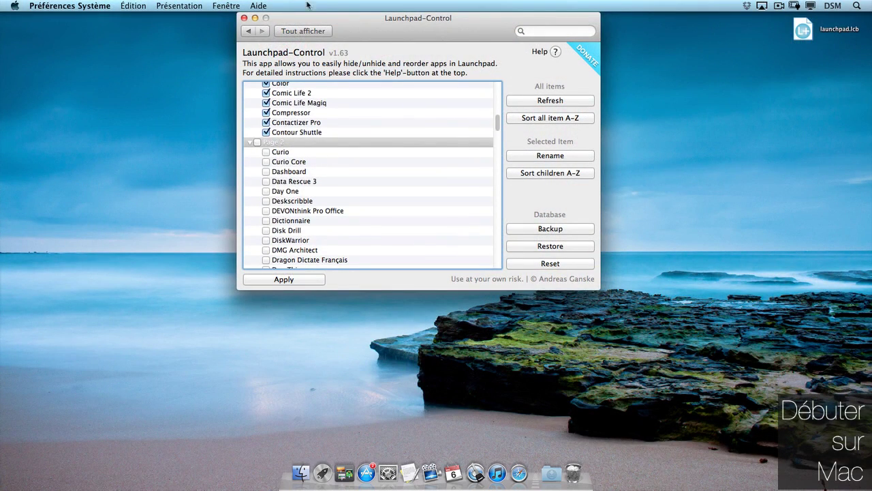
{"action": "left_click", "coordinate": [287, 279]}
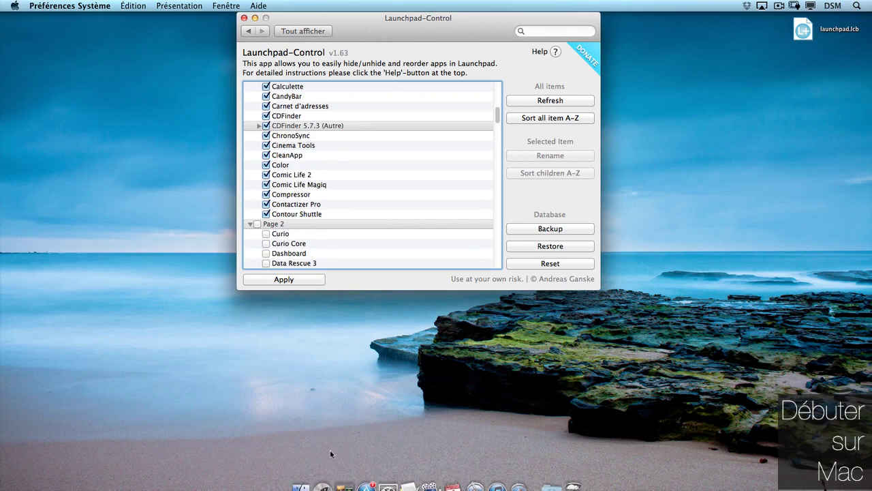
{"action": "left_click", "coordinate": [323, 472]}
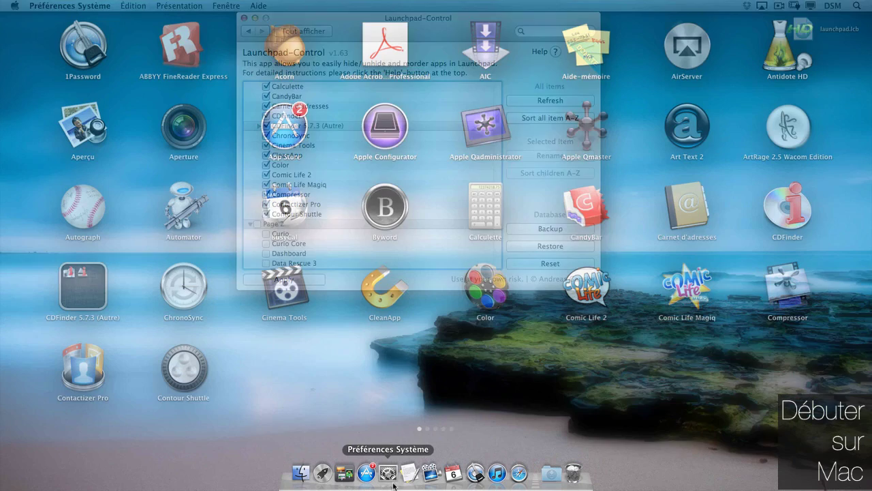
{"action": "left_click", "coordinate": [434, 433]}
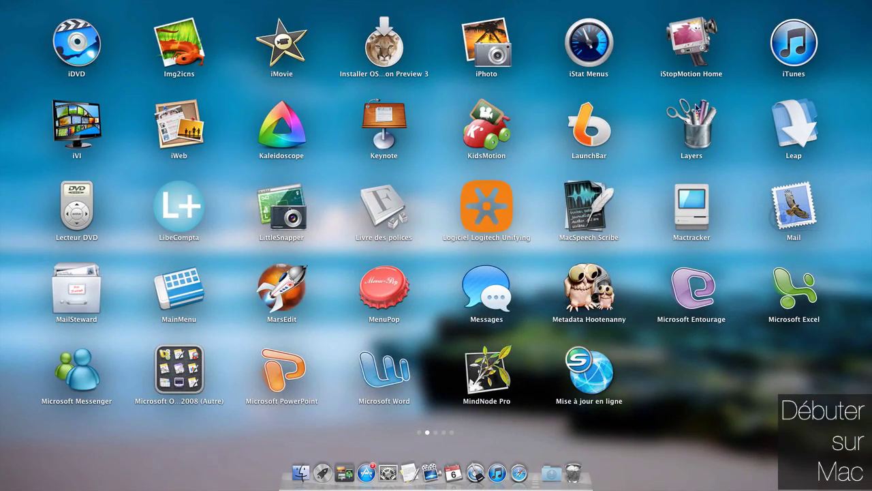
{"action": "left_click", "coordinate": [233, 455]}
{"action": "left_click", "coordinate": [261, 225]}
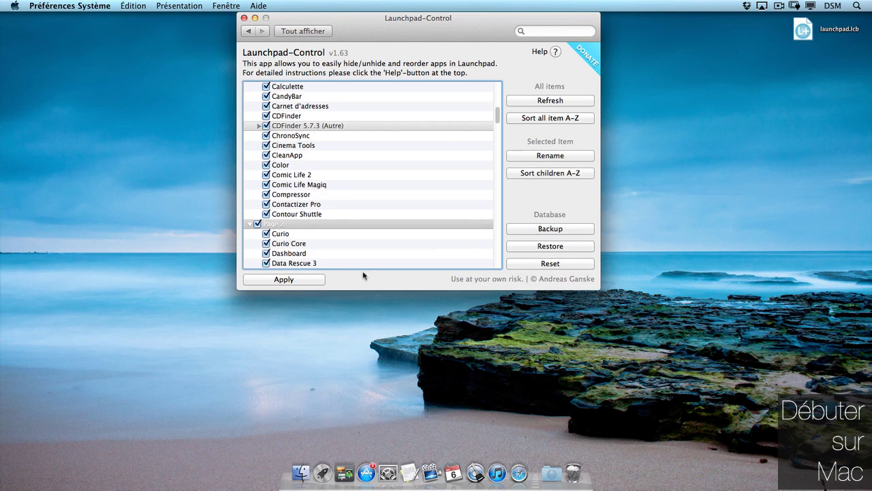
{"action": "left_click", "coordinate": [279, 279]}
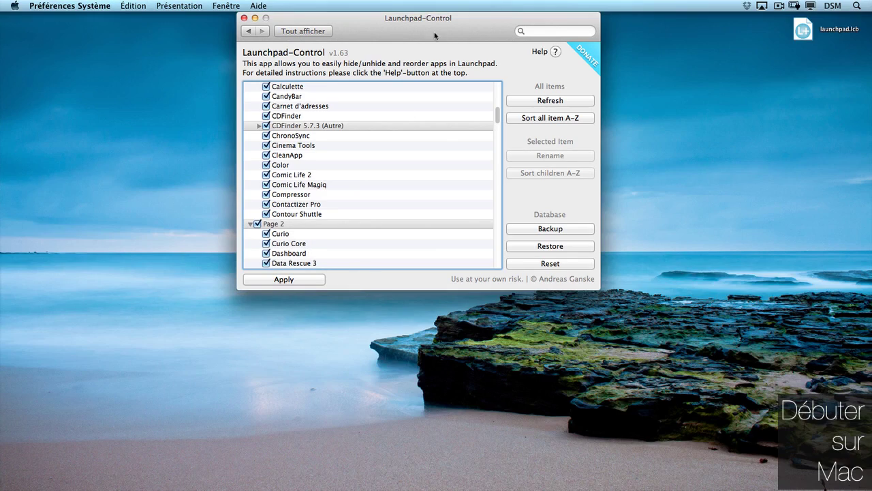
{"action": "left_click", "coordinate": [323, 481]}
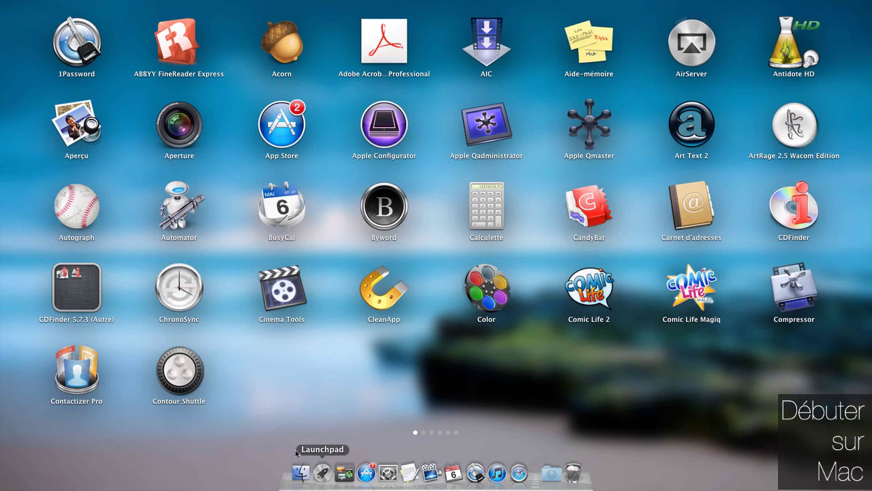
{"action": "left_click", "coordinate": [423, 433]}
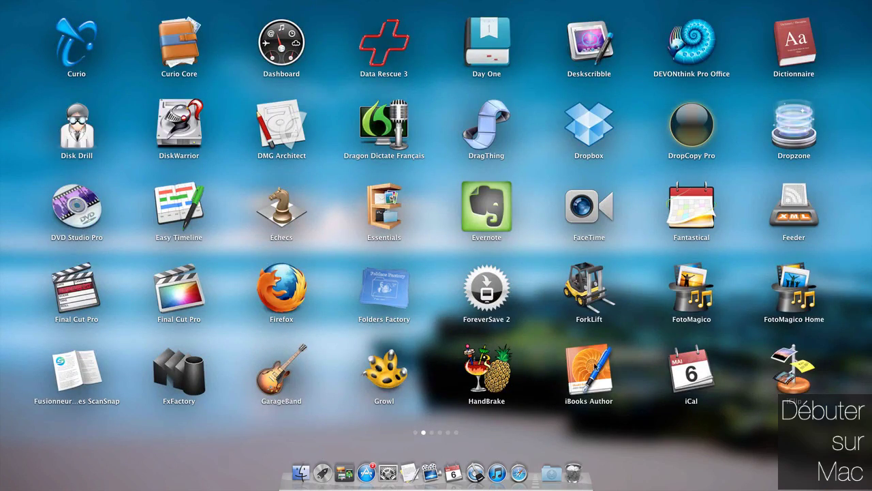
{"action": "left_click", "coordinate": [640, 423]}
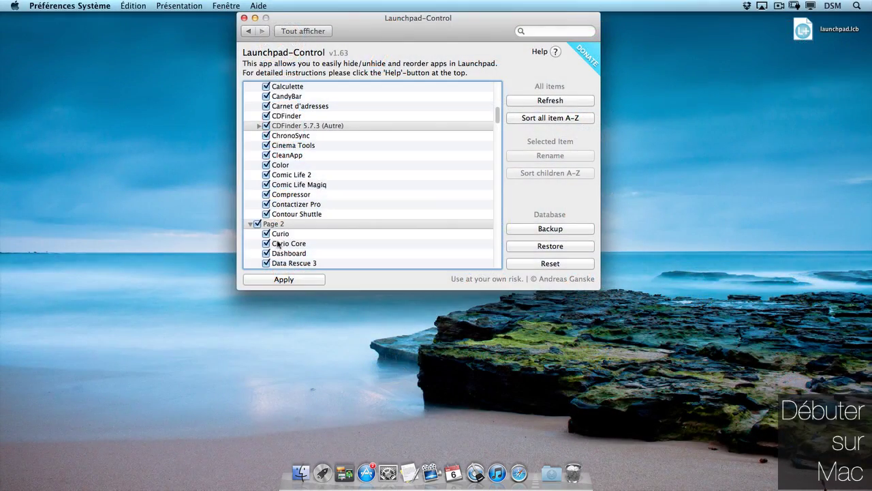
{"action": "scroll", "coordinate": [498, 150], "scroll_direction": "down", "scroll_amount": 4}
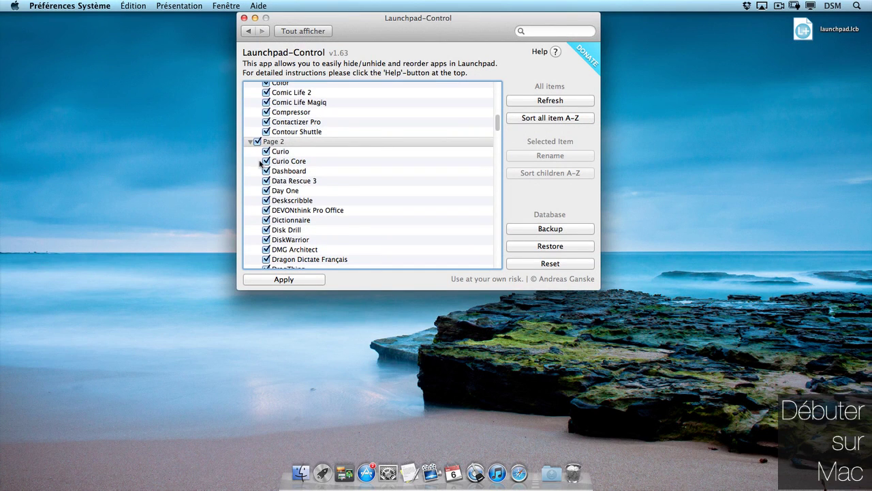
- Merge Curio Core onto Curio on Page 2 as a group named 'Curio'
{"action": "left_click_drag", "start_coordinate": [247, 164], "coordinate": [328, 167]}
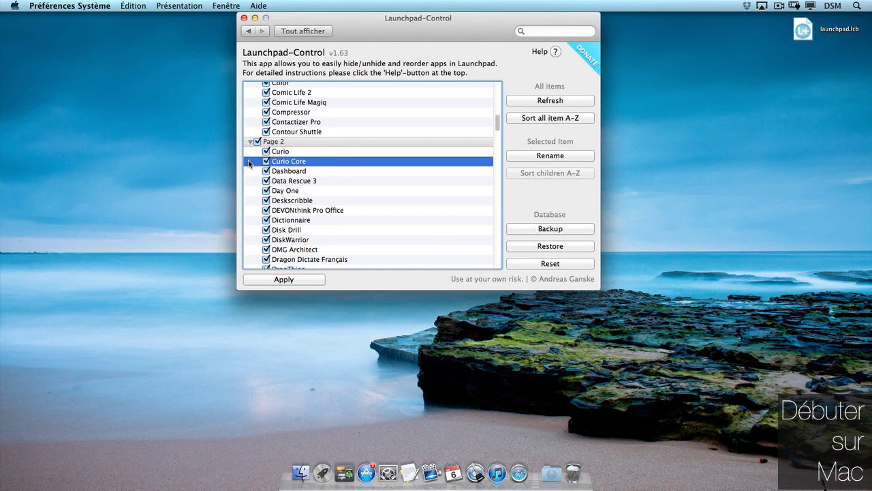
{"action": "left_click_drag", "start_coordinate": [235, 162], "coordinate": [276, 153]}
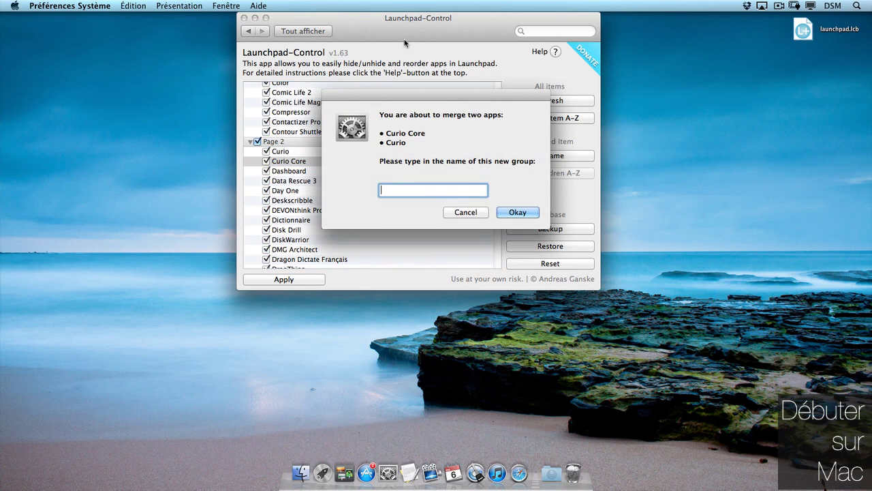
{"action": "type", "text": "Curio"}
{"action": "key", "text": "Return"}
- Apply the change and check the Curio folder on Launchpad's second page
{"action": "left_click", "coordinate": [298, 280]}
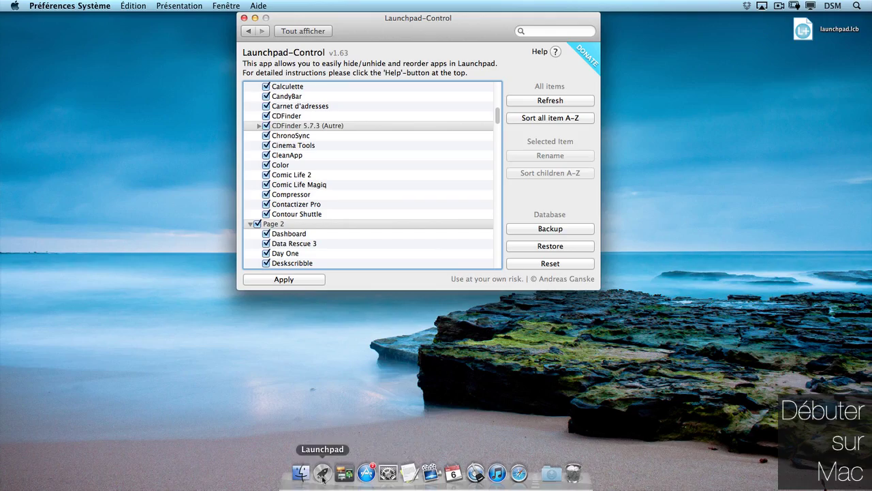
{"action": "left_click", "coordinate": [322, 481]}
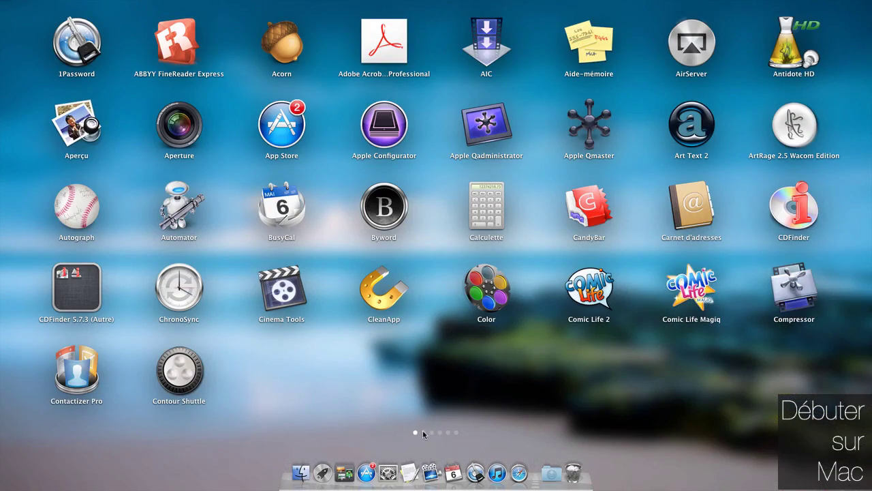
{"action": "left_click", "coordinate": [423, 432]}
{"action": "left_click", "coordinate": [697, 375]}
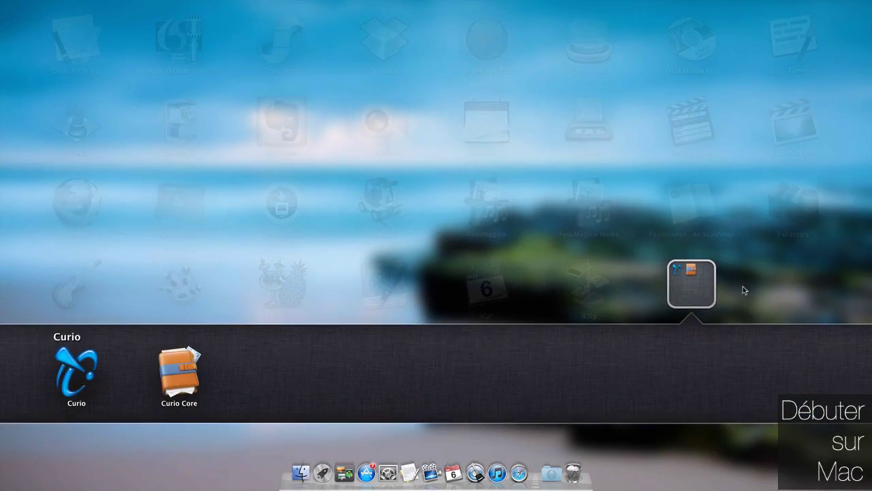
{"action": "left_click", "coordinate": [213, 388]}
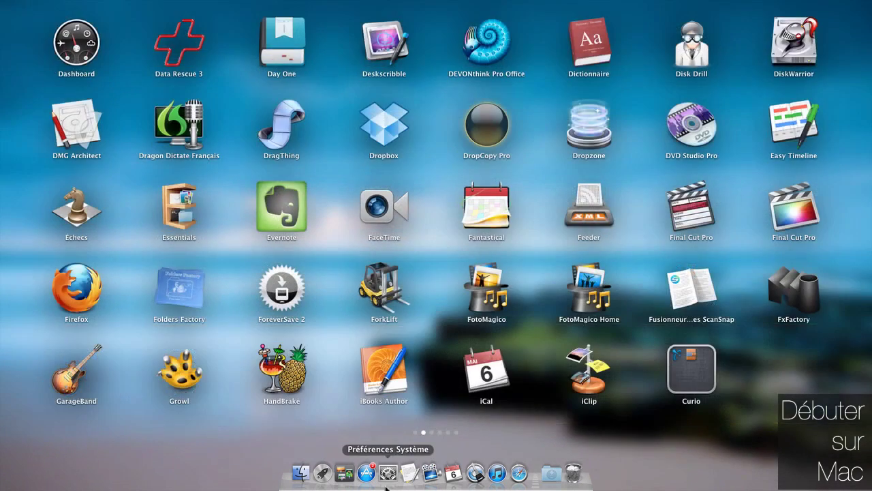
{"action": "left_click", "coordinate": [388, 473]}
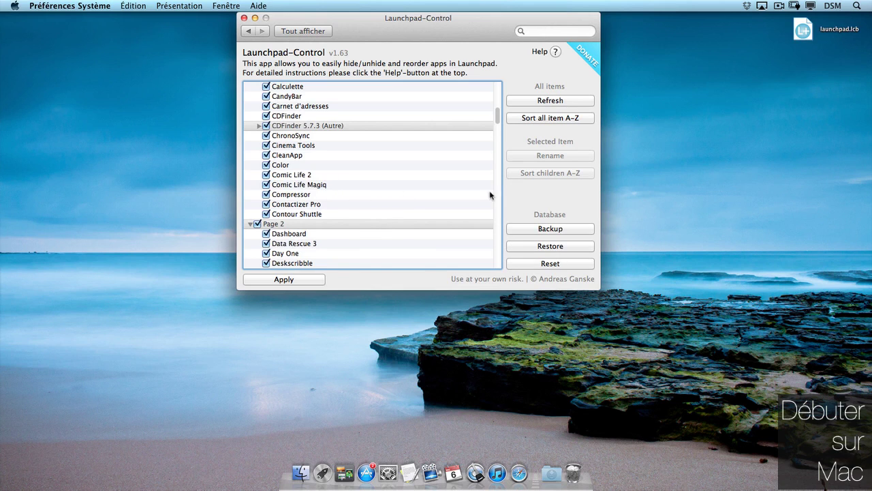
- Drag Curio out of the Curio group, approve removing the empty group, and apply
{"action": "left_click_drag", "start_coordinate": [498, 117], "coordinate": [502, 149]}
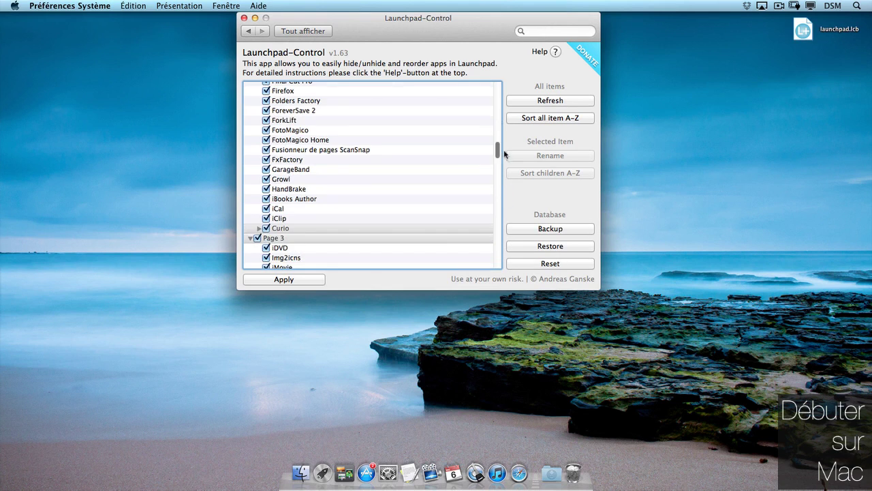
{"action": "left_click", "coordinate": [259, 228]}
{"action": "left_click", "coordinate": [275, 238]}
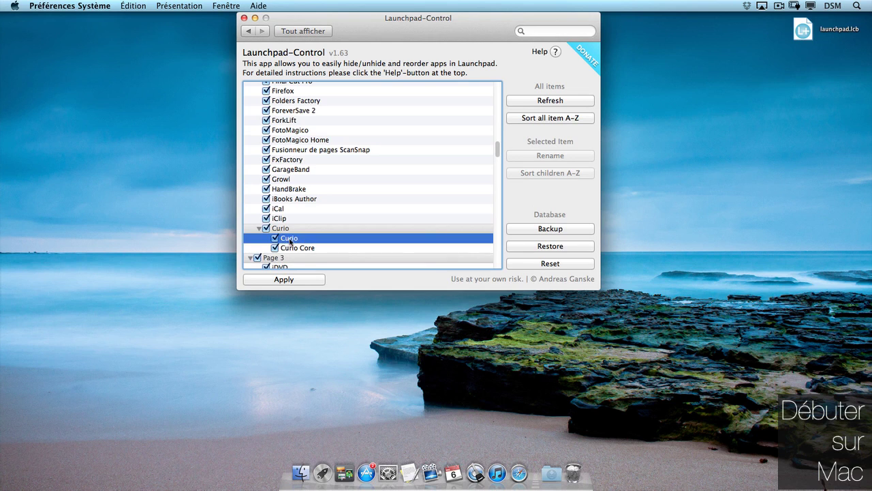
{"action": "left_click_drag", "start_coordinate": [275, 240], "coordinate": [255, 256]}
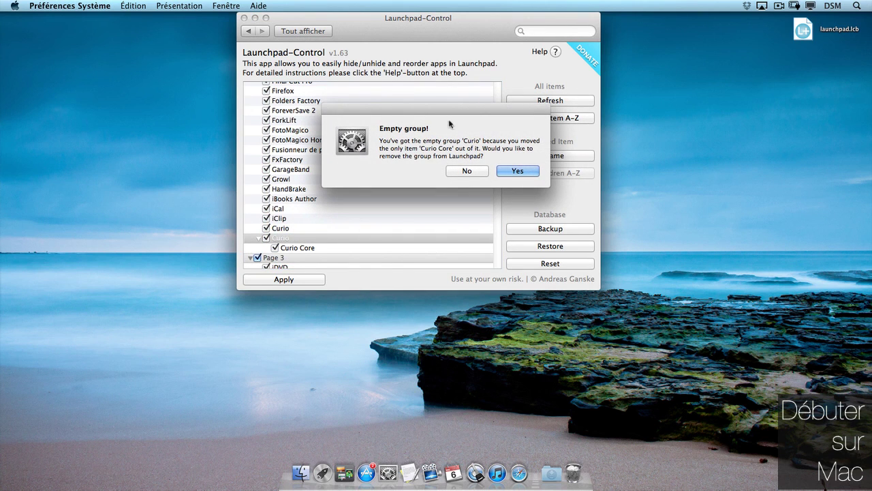
{"action": "left_click", "coordinate": [517, 170]}
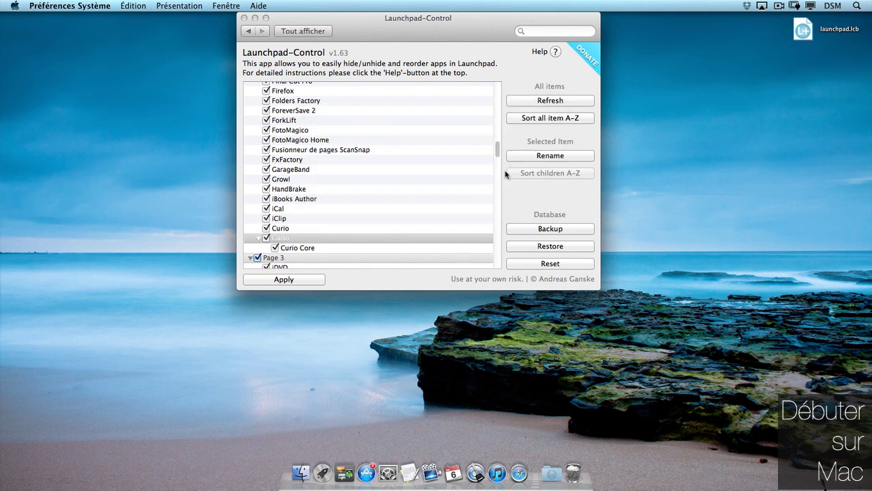
{"action": "left_click", "coordinate": [284, 279]}
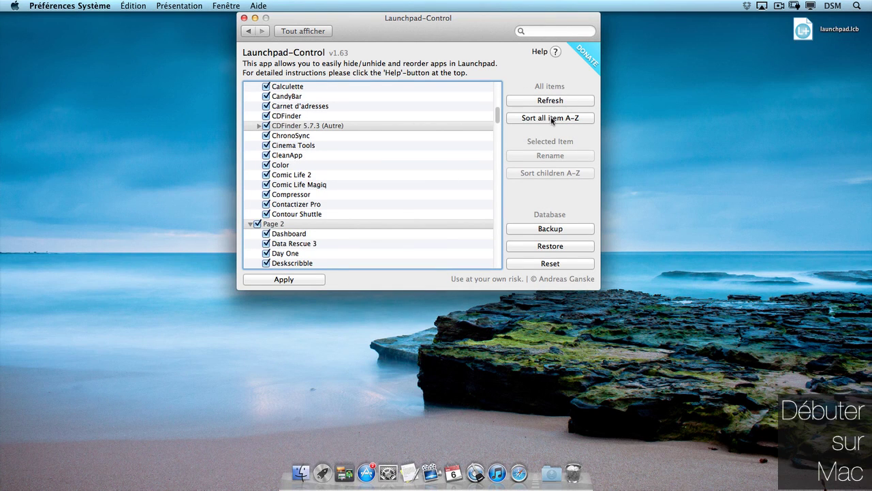
- Sort all Launchpad pages A-Z, apply, and view Launchpad's second page
{"action": "left_click", "coordinate": [552, 120]}
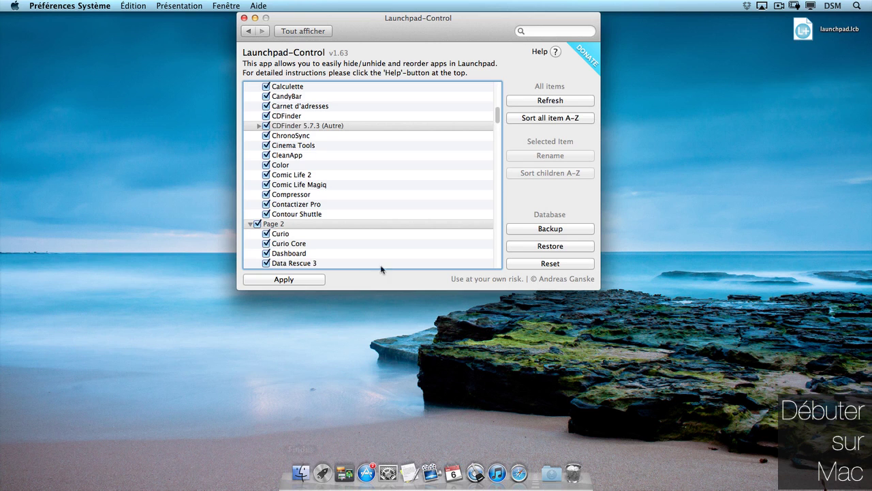
{"action": "left_click", "coordinate": [286, 280]}
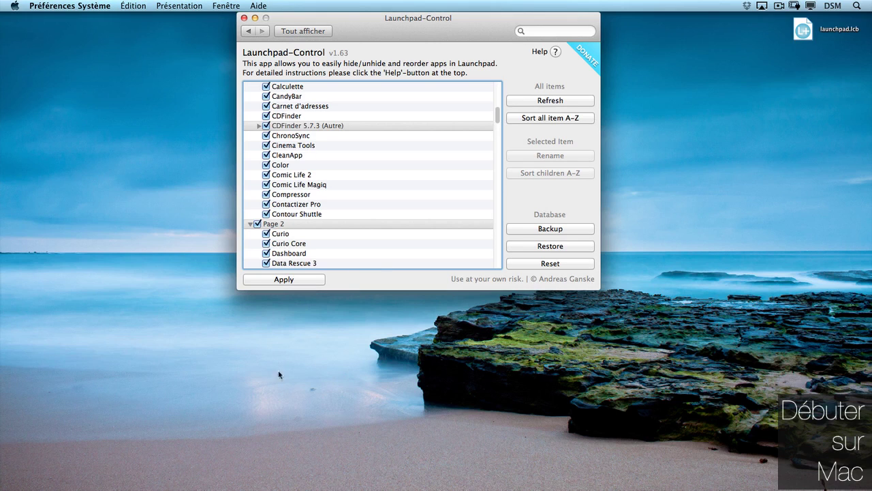
{"action": "left_click", "coordinate": [323, 479]}
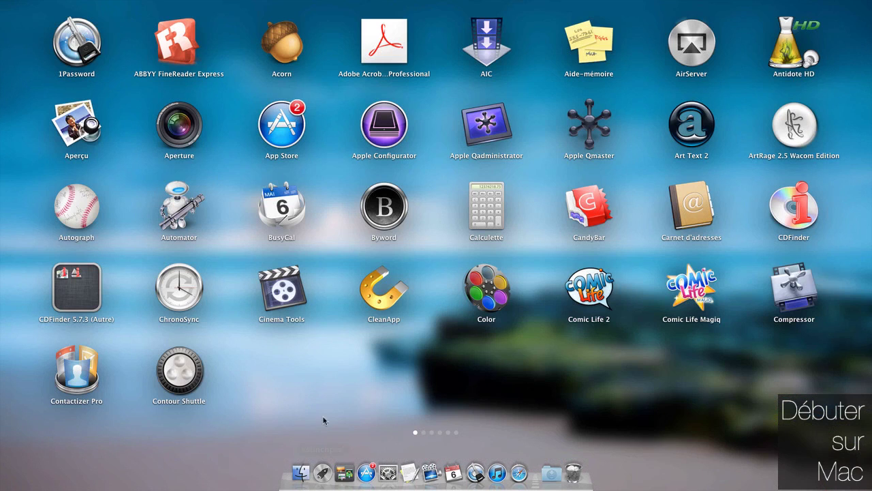
{"action": "left_click", "coordinate": [424, 433]}
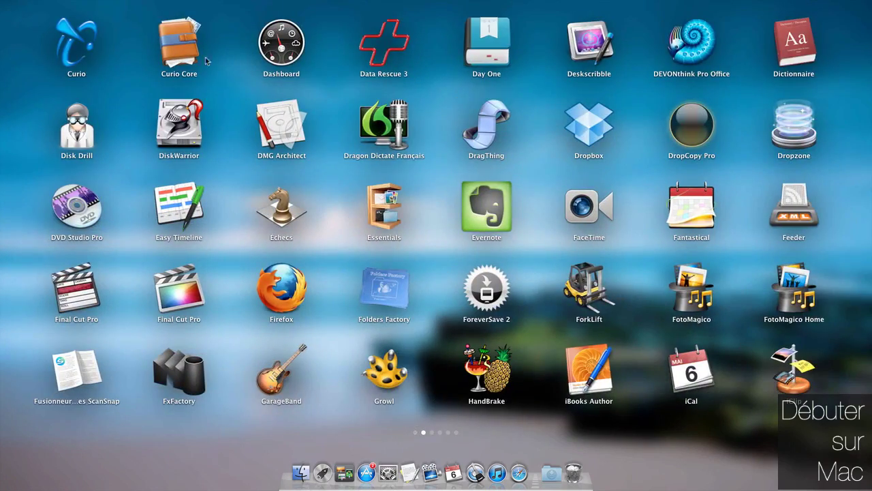
- Close Launchpad and return to the Launchpad-Control list, scrolled down to Page 6
{"action": "left_click", "coordinate": [413, 225]}
{"action": "left_click", "coordinate": [428, 279]}
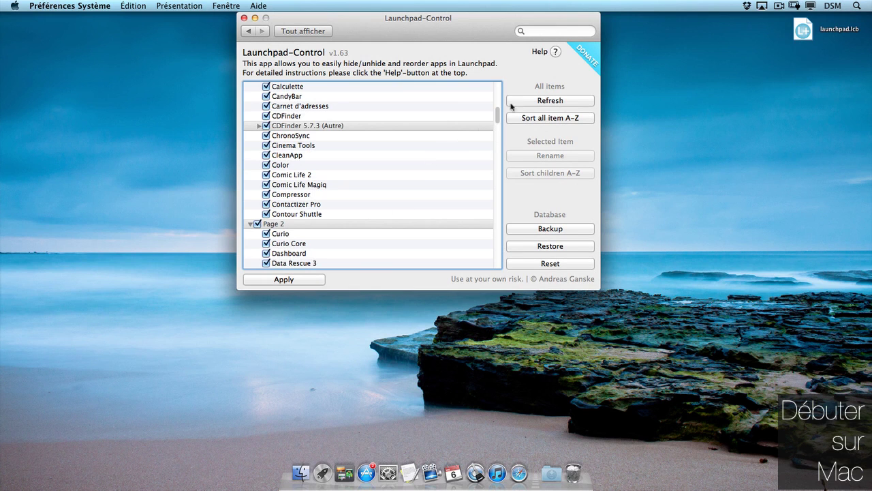
{"action": "left_click_drag", "start_coordinate": [498, 114], "coordinate": [498, 258]}
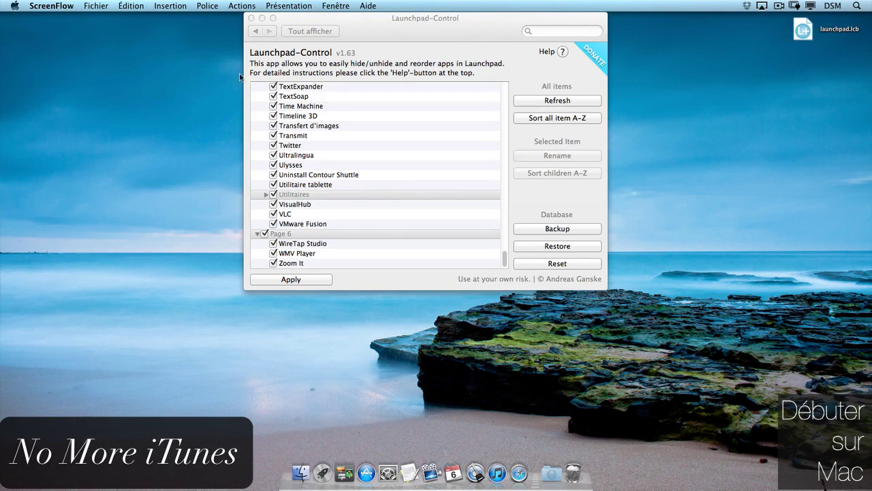
- Close Launchpad-Control, narrow Safari, and follow the Pages price link on AppShopper
{"action": "left_click", "coordinate": [251, 17]}
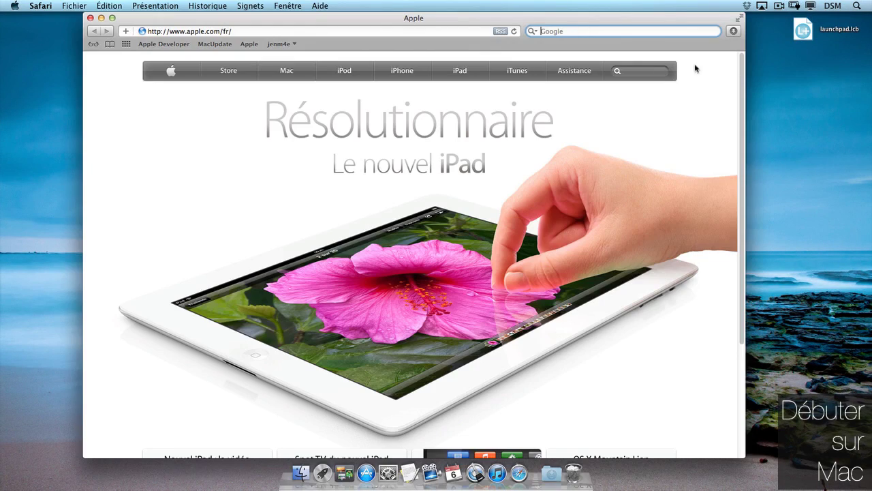
{"action": "left_click_drag", "start_coordinate": [746, 105], "coordinate": [635, 106]}
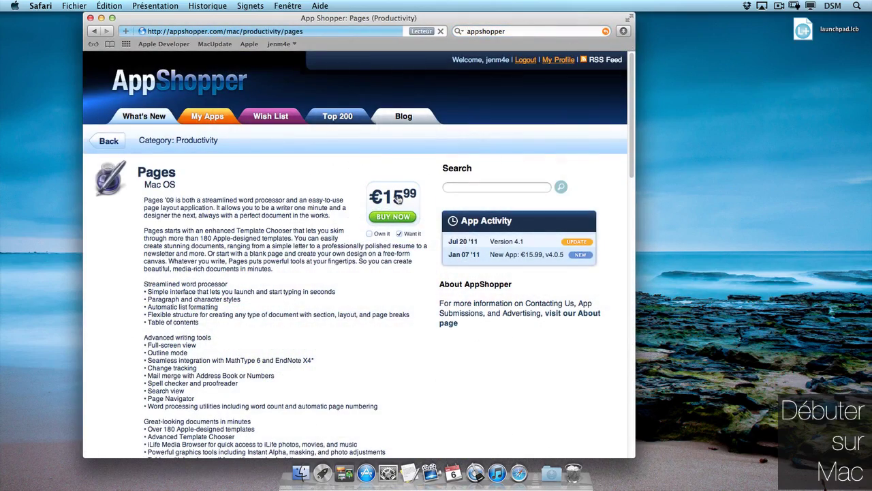
{"action": "left_click", "coordinate": [399, 199]}
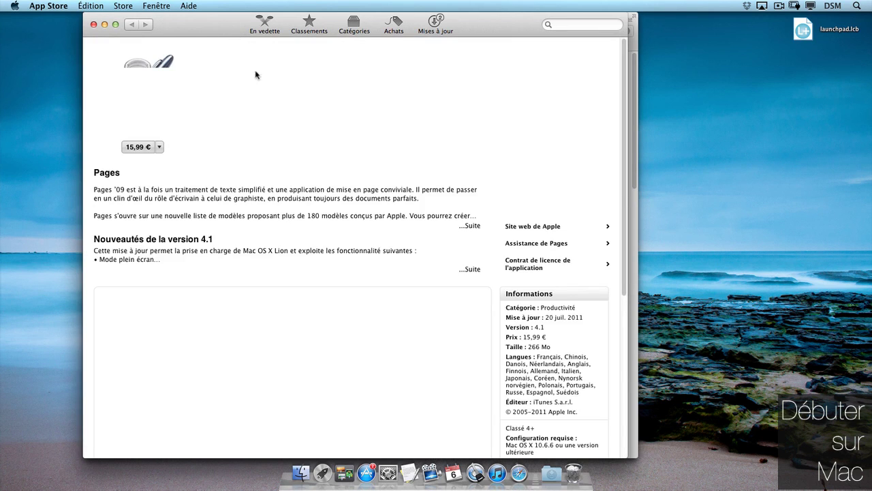
- Quit the App Store that launched and move the Pages preview window right
{"action": "left_click", "coordinate": [93, 25]}
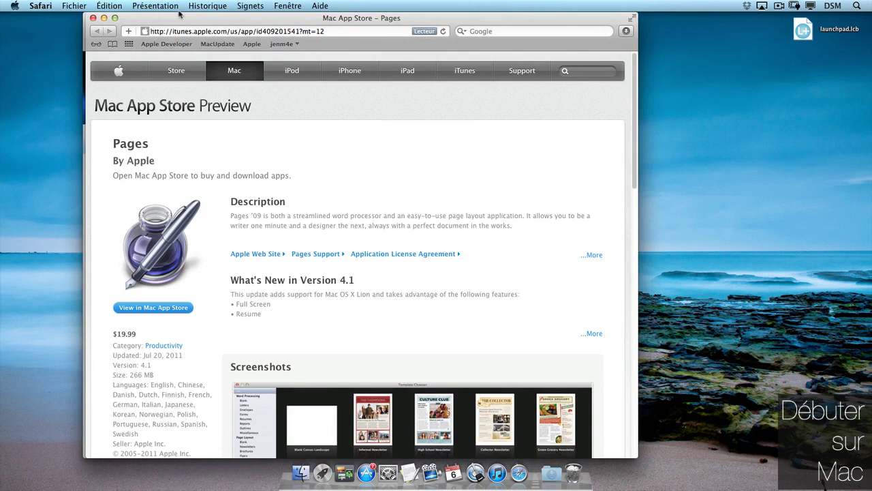
{"action": "left_click_drag", "start_coordinate": [184, 19], "coordinate": [369, 18]}
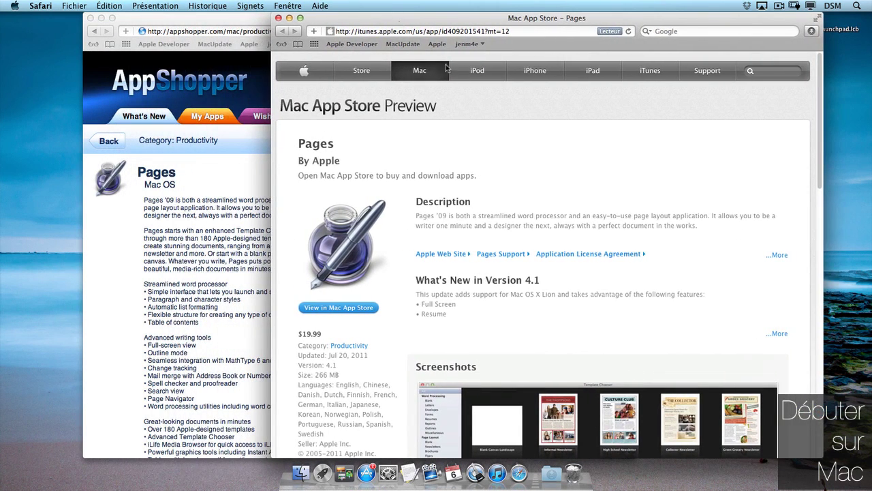
{"action": "left_click_drag", "start_coordinate": [824, 54], "coordinate": [808, 64]}
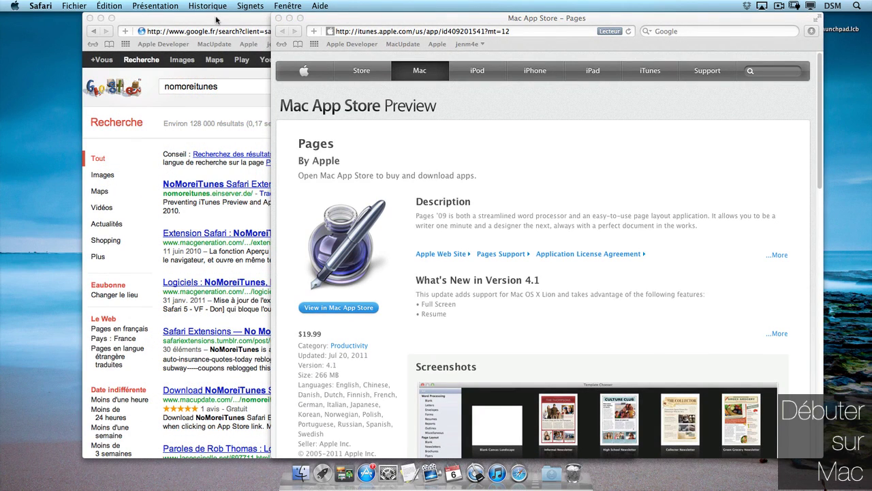
- Download the latest NoMoreiTunes extension from its Google search result page
{"action": "left_click", "coordinate": [217, 18]}
{"action": "left_click", "coordinate": [196, 187]}
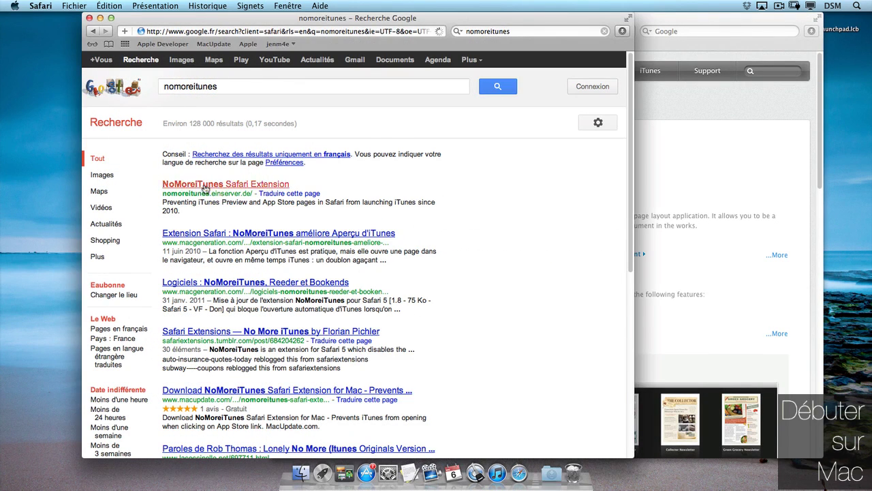
{"action": "scroll", "coordinate": [632, 107], "scroll_direction": "down", "scroll_amount": 2}
{"action": "scroll", "coordinate": [631, 107], "scroll_direction": "down", "scroll_amount": 3}
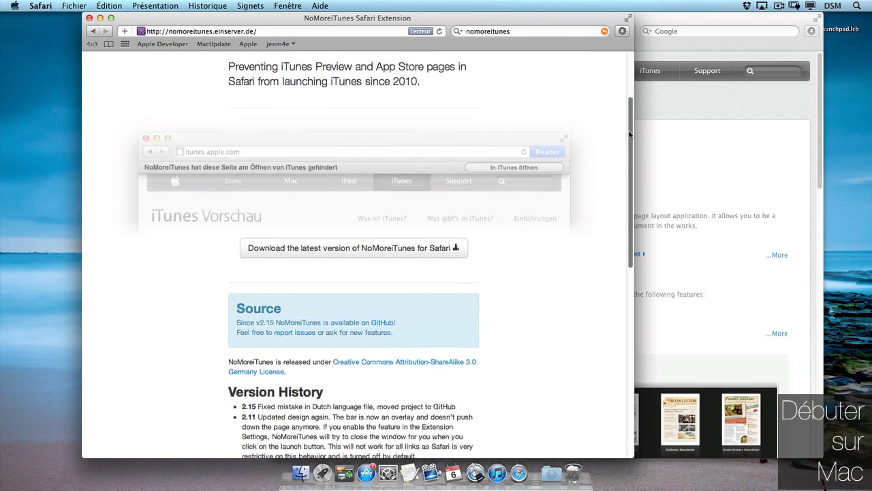
{"action": "left_click", "coordinate": [358, 199]}
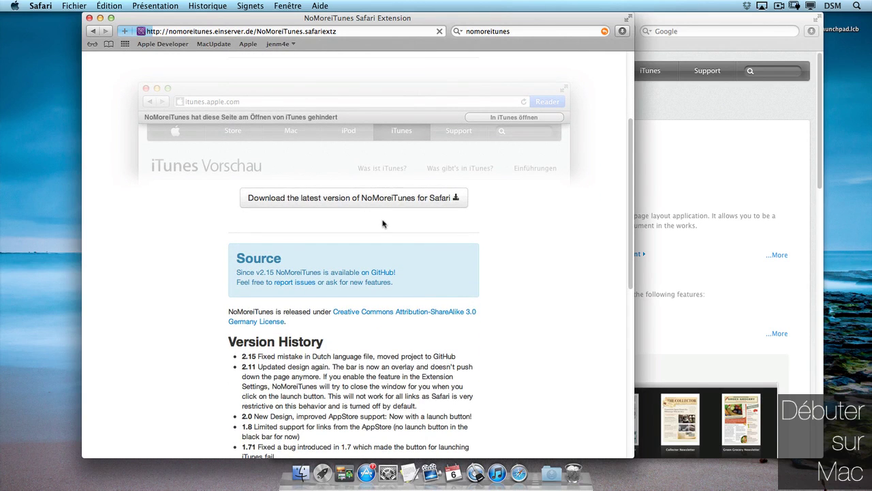
- Install NoMoreiTunes.safariextz from Downloads, close its page, and move the Pages window left
{"action": "left_click", "coordinate": [622, 32]}
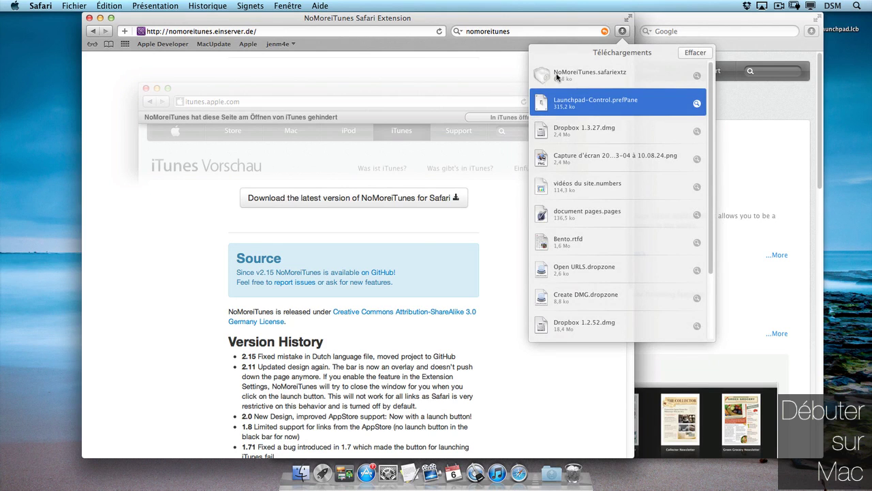
{"action": "double_click", "coordinate": [557, 77]}
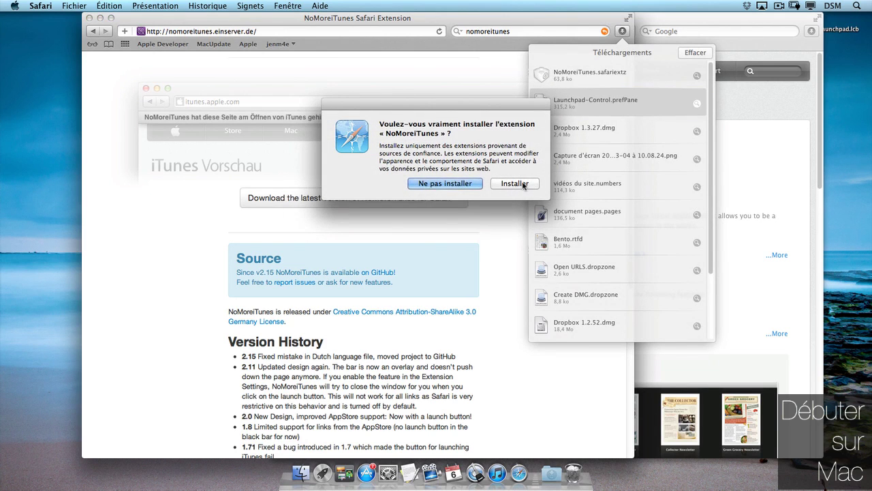
{"action": "left_click", "coordinate": [522, 184]}
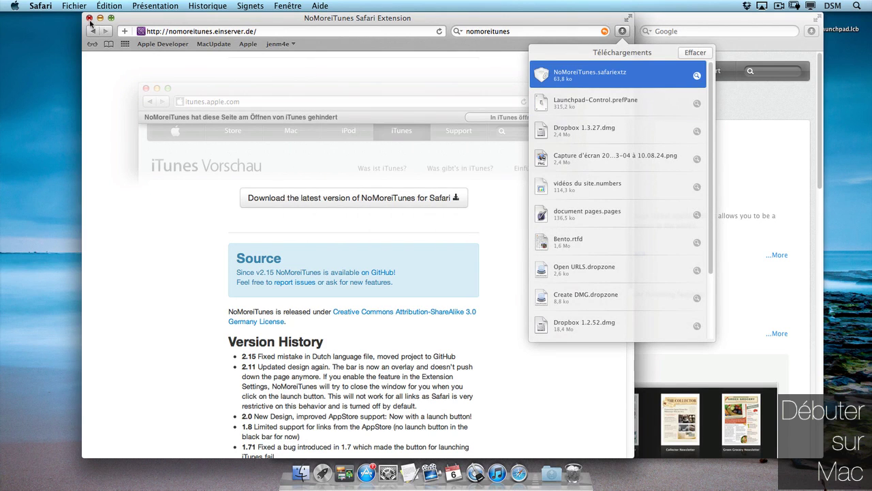
{"action": "left_click", "coordinate": [90, 23]}
{"action": "left_click_drag", "start_coordinate": [286, 28], "coordinate": [125, 37]}
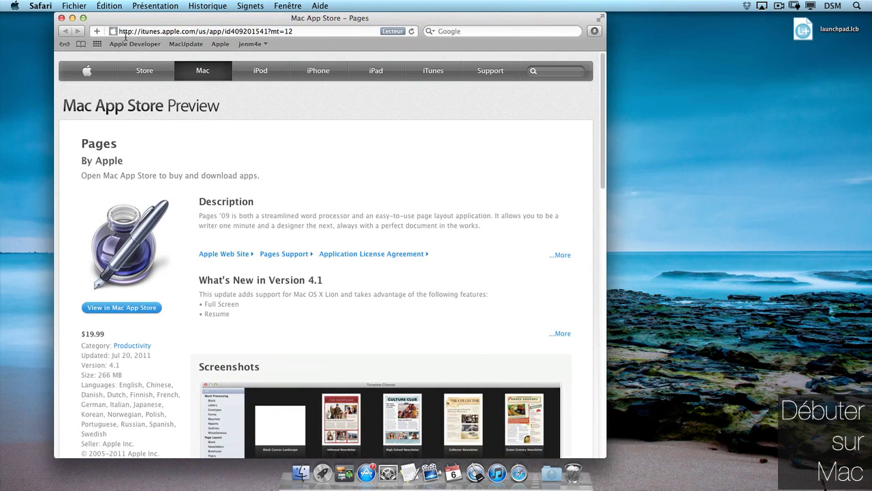
- Return to AppShopper, reopen the Pages price link, allow the App Store, then quit it
{"action": "left_click", "coordinate": [251, 44]}
{"action": "left_click", "coordinate": [252, 56]}
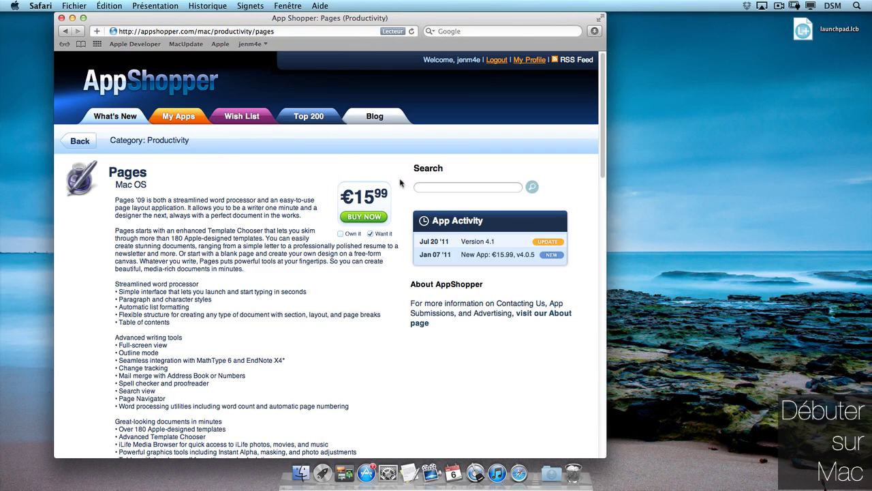
{"action": "left_click", "coordinate": [364, 193]}
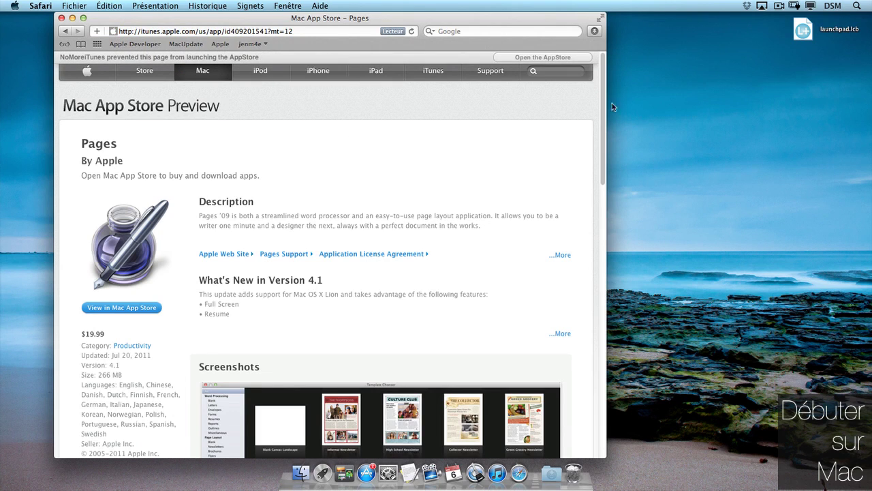
{"action": "mouse_move", "coordinate": [606, 98]}
{"action": "left_mouse_down"}
{"action": "mouse_move", "coordinate": [624, 310]}
{"action": "mouse_move", "coordinate": [610, 99]}
{"action": "left_mouse_up"}
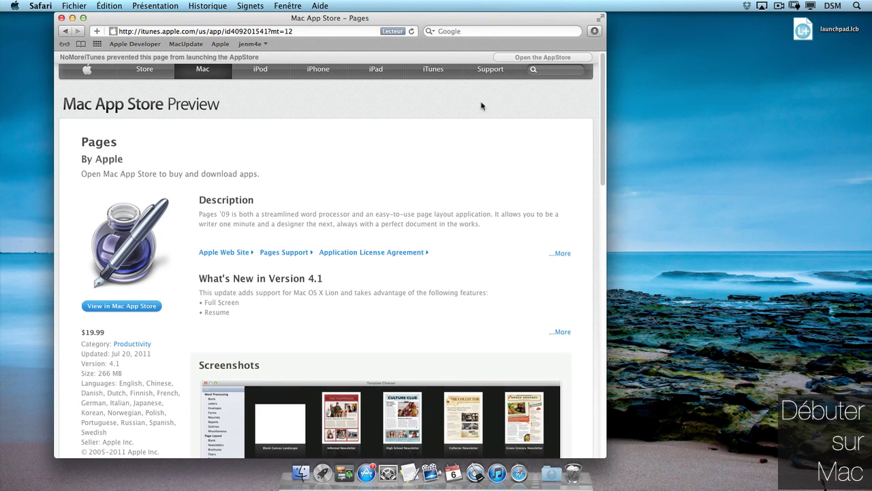
{"action": "left_click", "coordinate": [543, 57]}
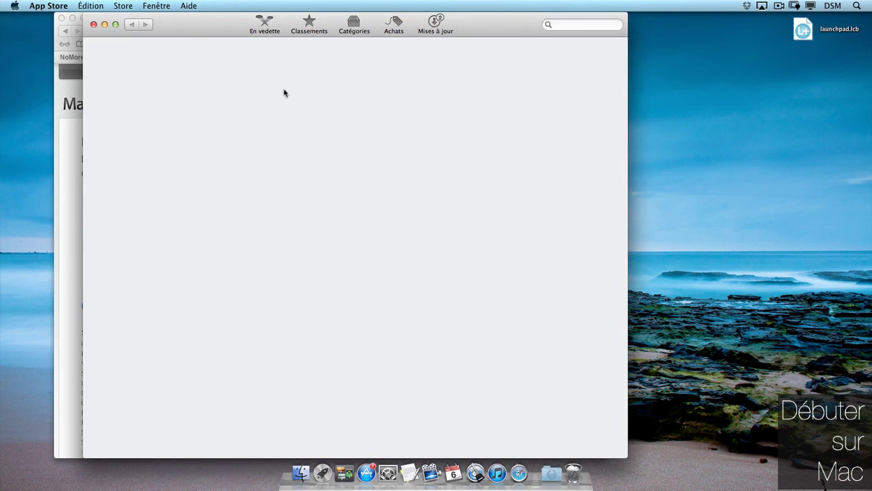
{"action": "key", "text": "super+q"}
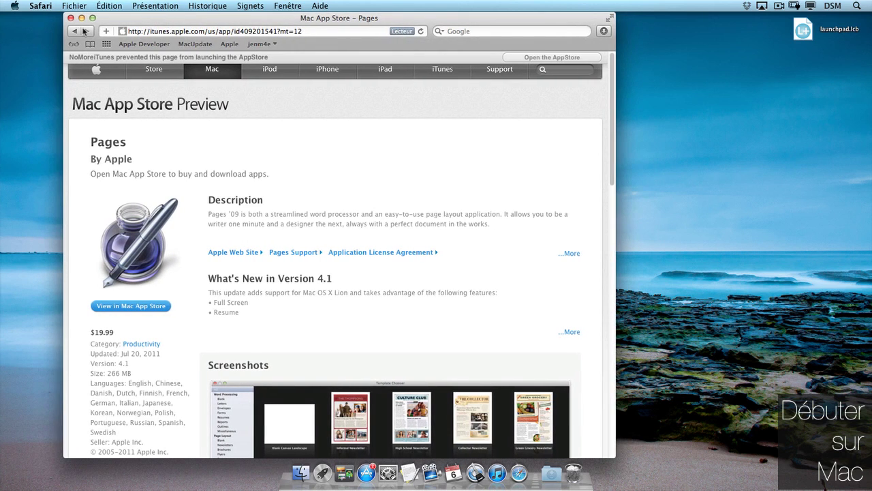
- Go back twice to Filterstorm Pro's $14.99 iPad iTunes Preview page and nudge Safari right
{"action": "left_click", "coordinate": [75, 32]}
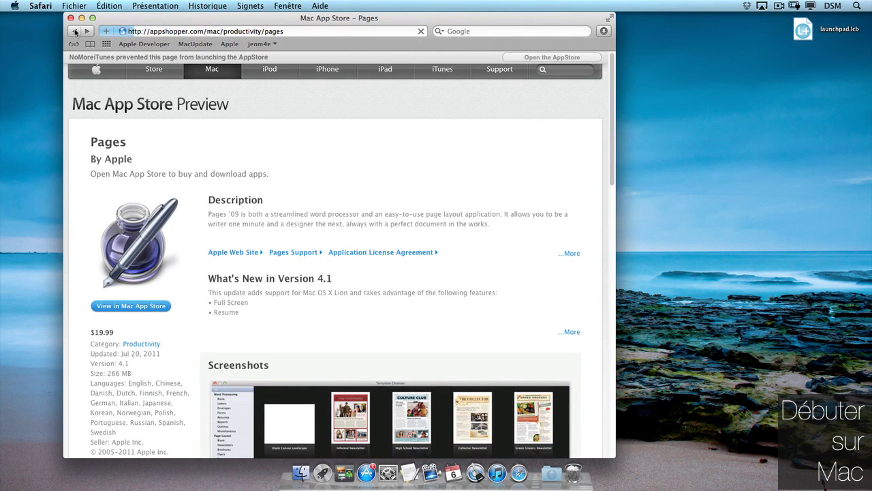
{"action": "left_click", "coordinate": [75, 33]}
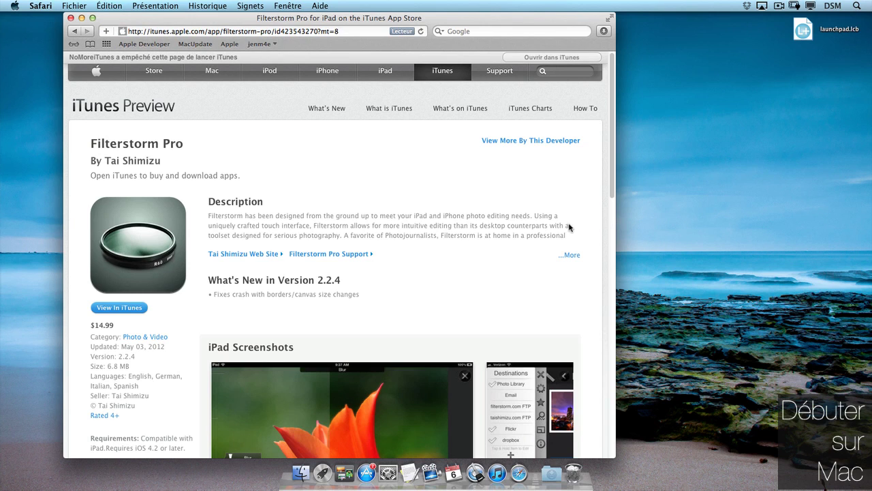
{"action": "scroll", "coordinate": [613, 116], "scroll_direction": "down", "scroll_amount": 2}
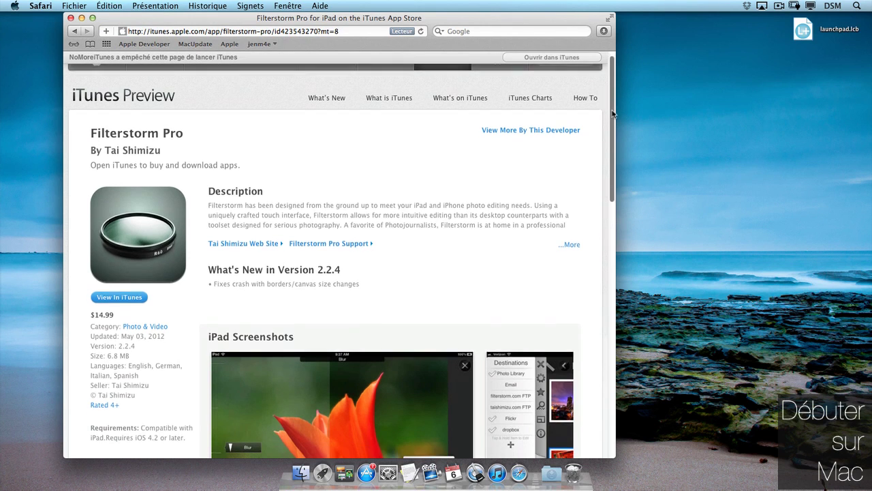
{"action": "scroll", "coordinate": [614, 116], "scroll_direction": "down", "scroll_amount": 3}
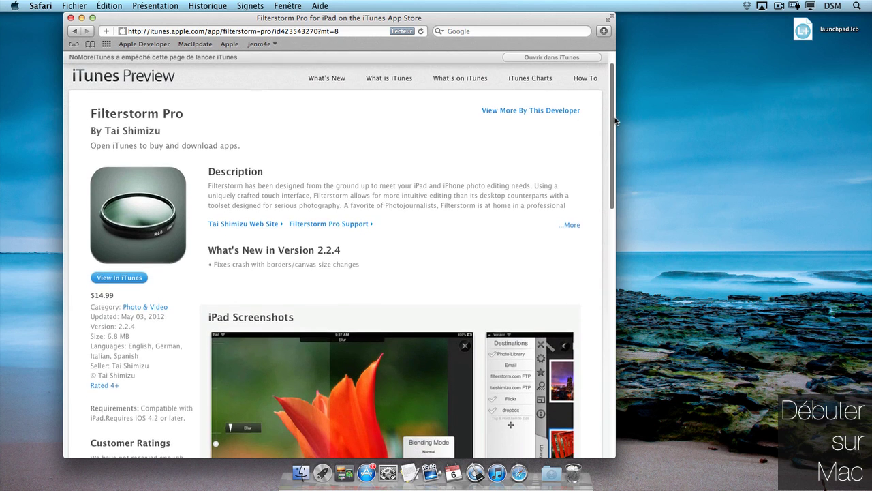
{"action": "left_click_drag", "start_coordinate": [615, 125], "coordinate": [599, 52]}
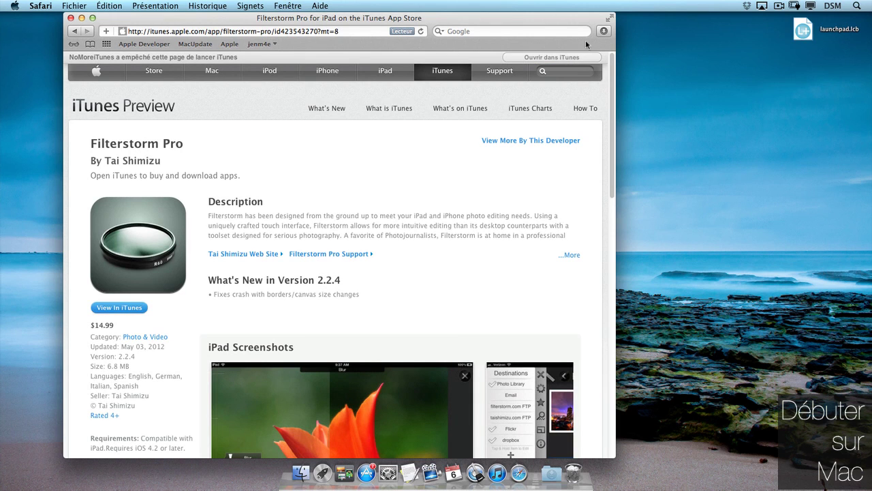
{"action": "left_click_drag", "start_coordinate": [519, 22], "coordinate": [568, 8]}
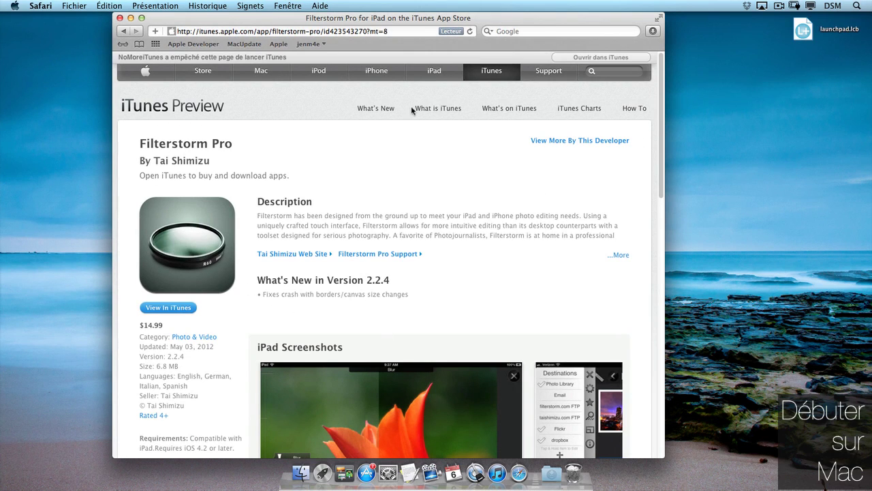
- Open Safari's Préférences on the Extensions tab showing NoMoreiTunes 2.15 enabled
{"action": "left_click", "coordinate": [41, 6]}
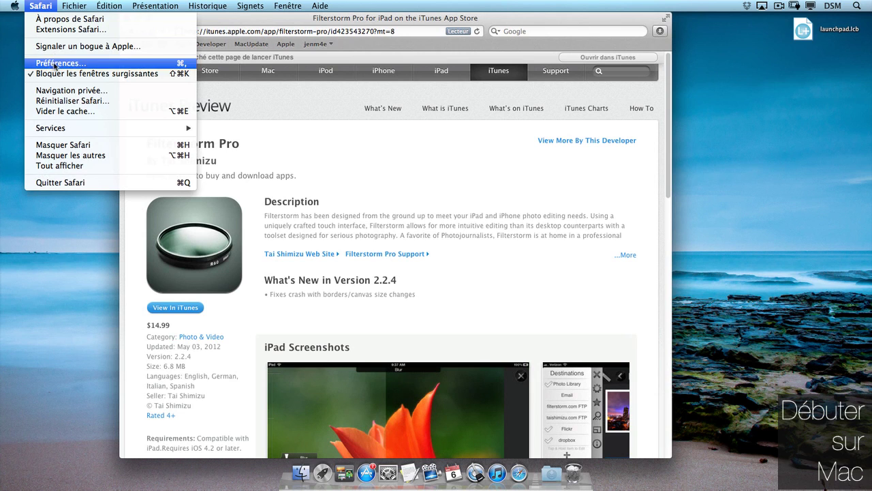
{"action": "left_click", "coordinate": [55, 63]}
{"action": "left_click", "coordinate": [489, 85]}
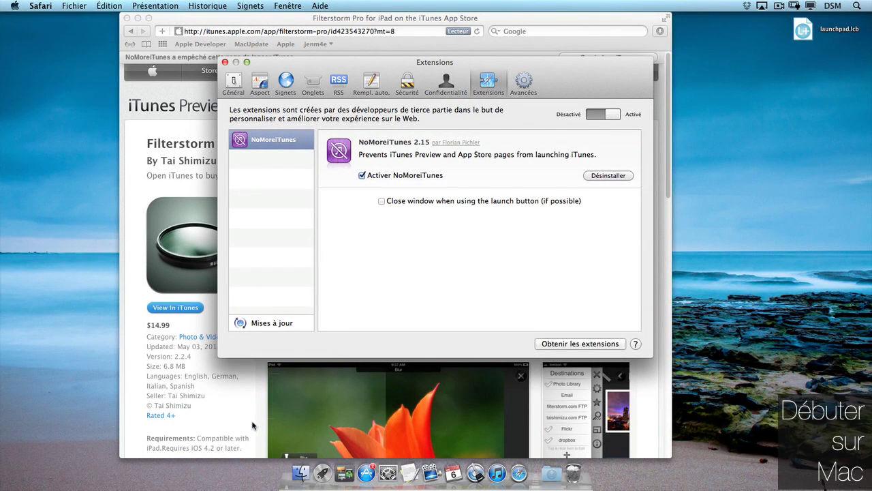
{"action": "left_click", "coordinate": [15, 6]}
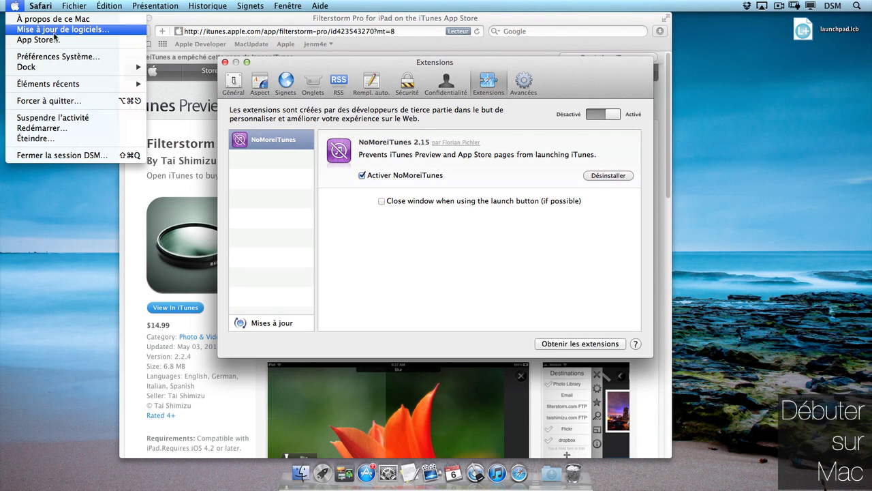
{"action": "left_click", "coordinate": [16, 7]}
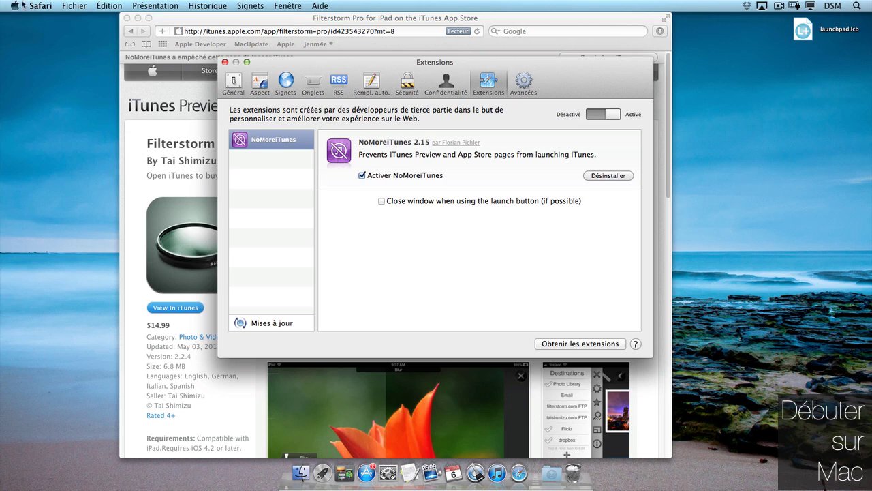